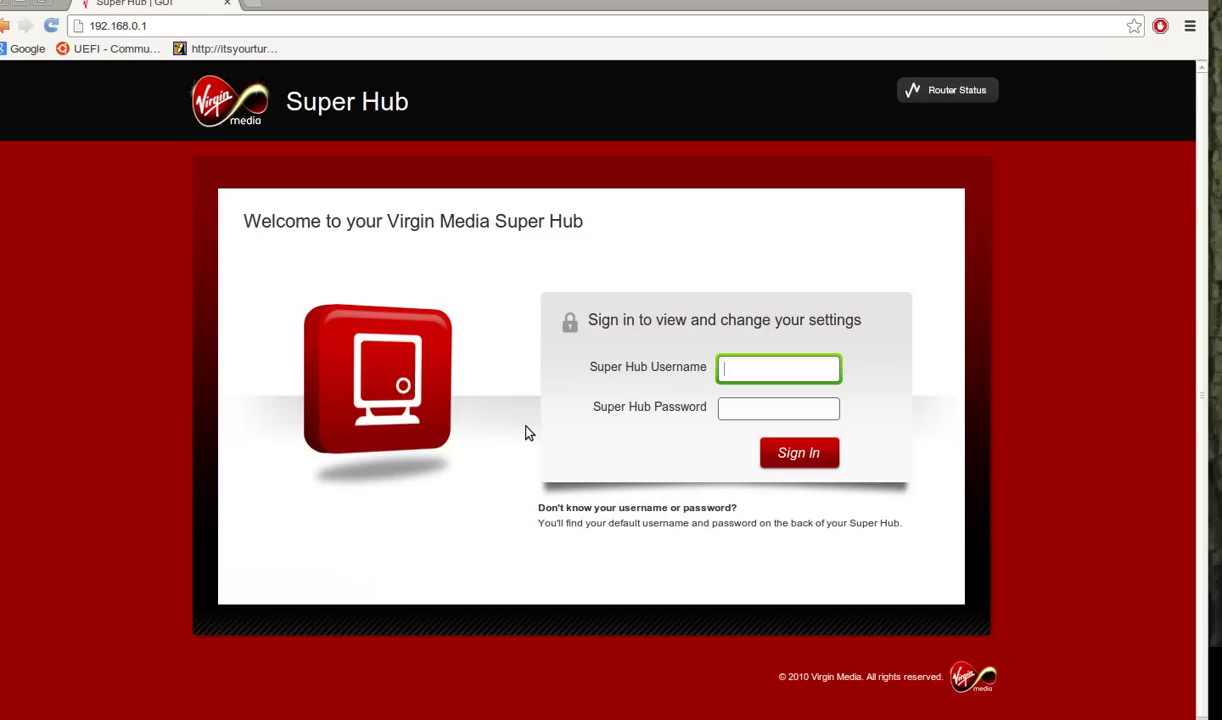
Sign in to the Super Hub with the admin username and account password.
{"action": "type", "text": "admin"}
{"action": "key", "text": "Tab"}
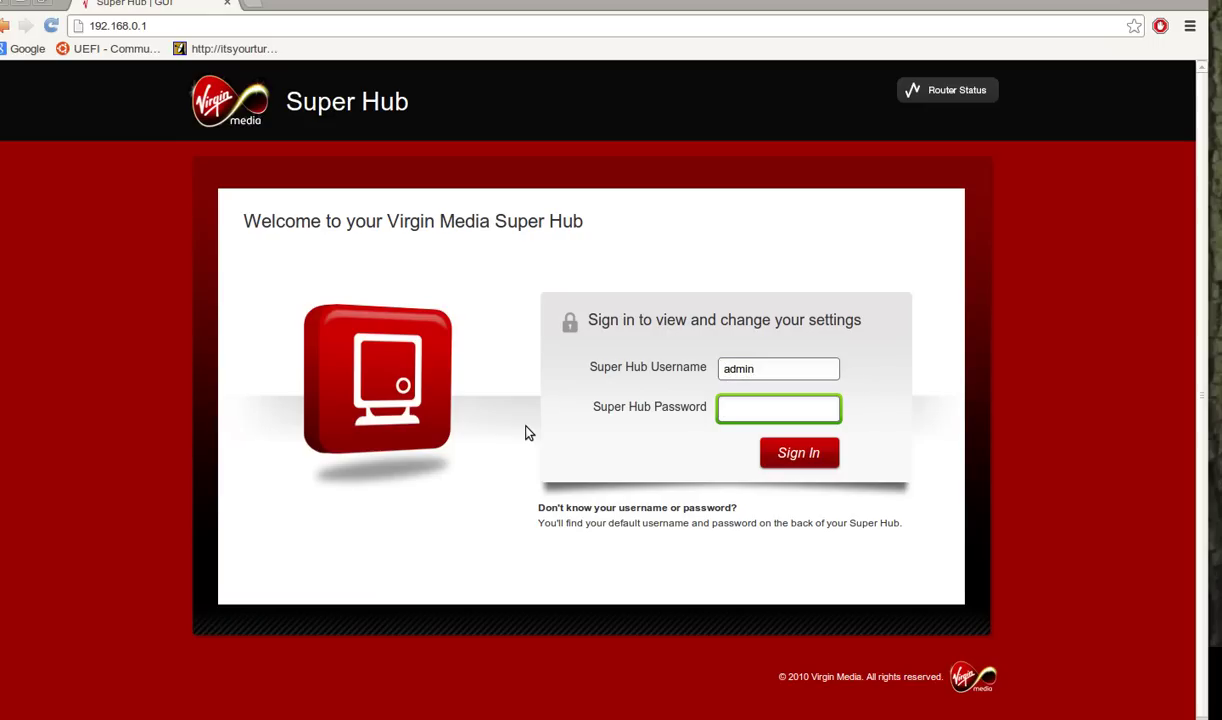
{"action": "type", "text": "changeme"}
{"action": "key", "text": "Return"}
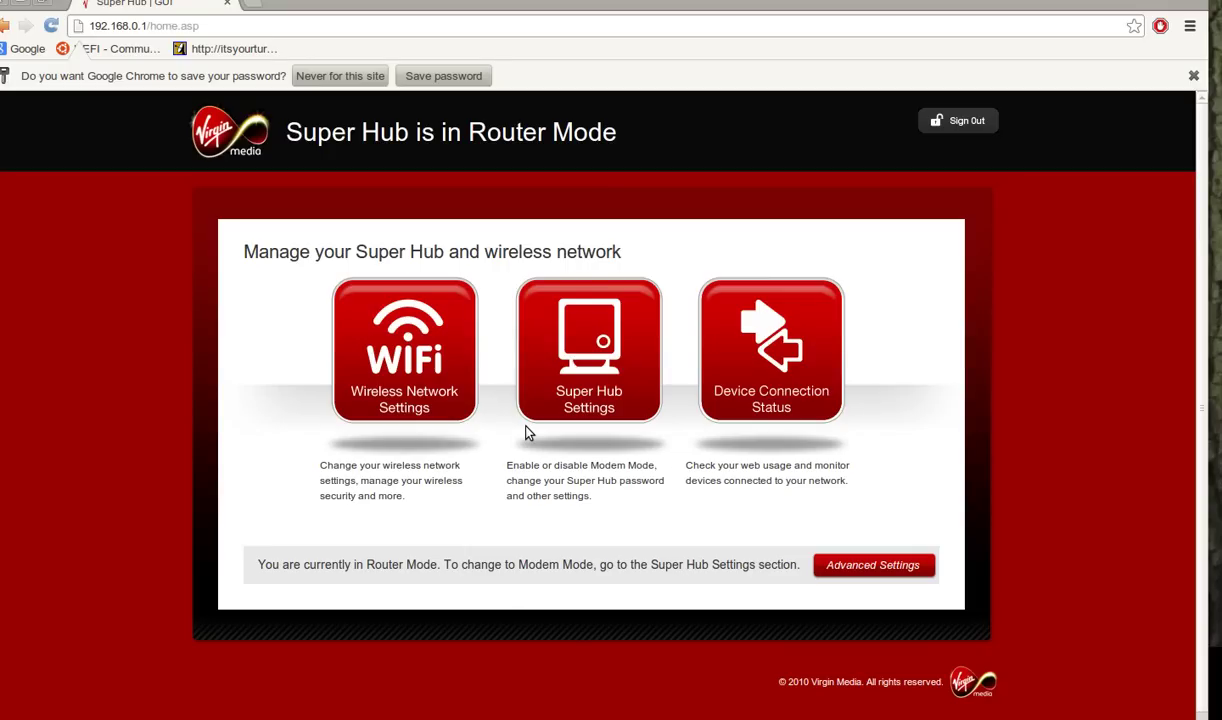
Open Advanced Settings from the home page and scroll down to its DHCP section.
{"action": "left_click", "coordinate": [880, 564]}
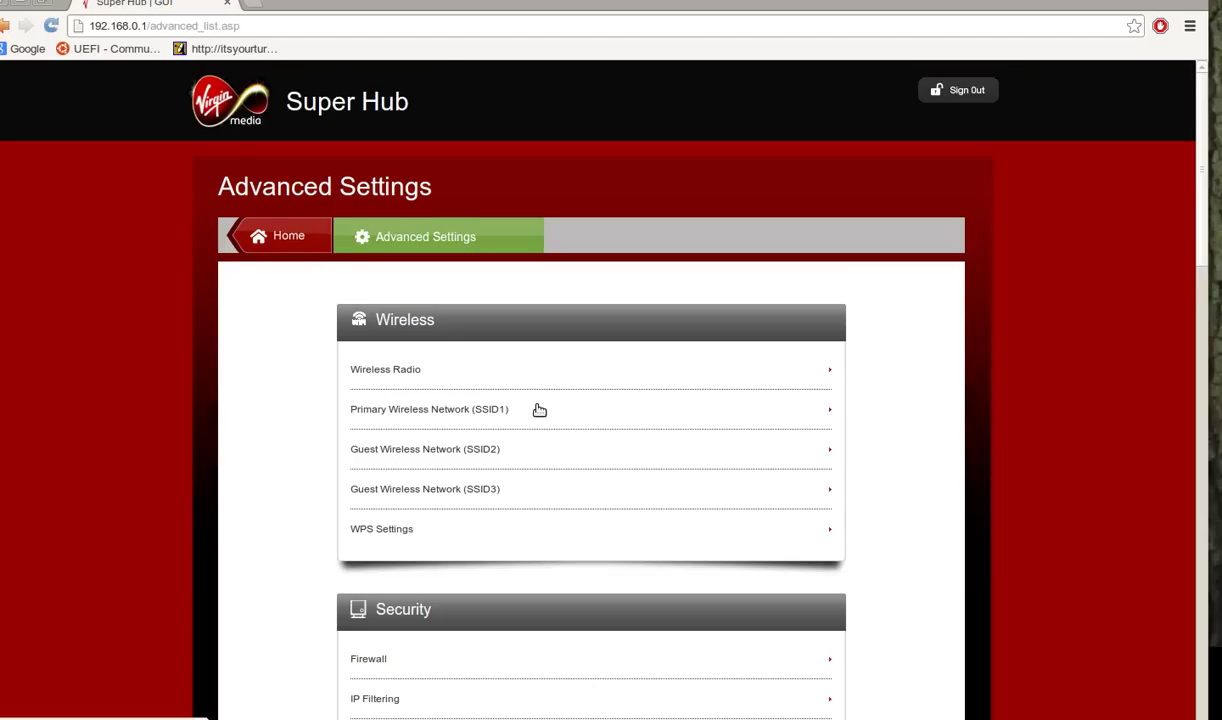
{"action": "scroll", "coordinate": [539, 410], "scroll_direction": "down", "scroll_amount": 12}
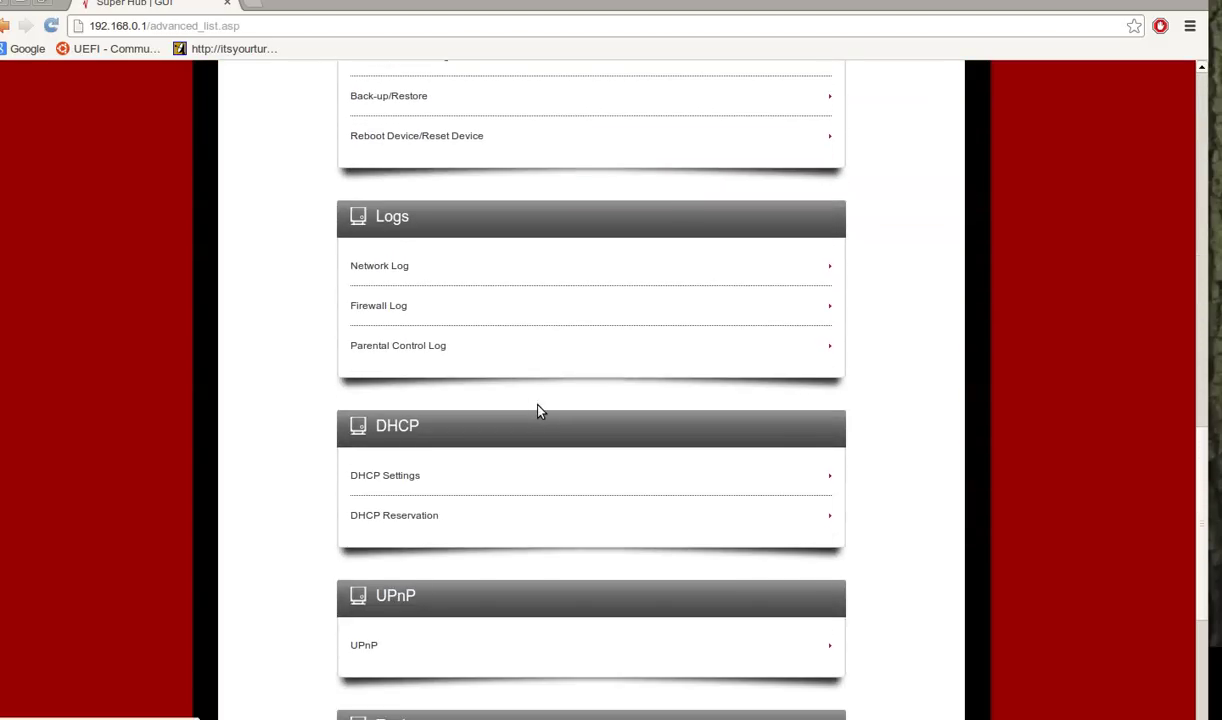
{"action": "scroll", "coordinate": [537, 409], "scroll_direction": "down", "scroll_amount": 1}
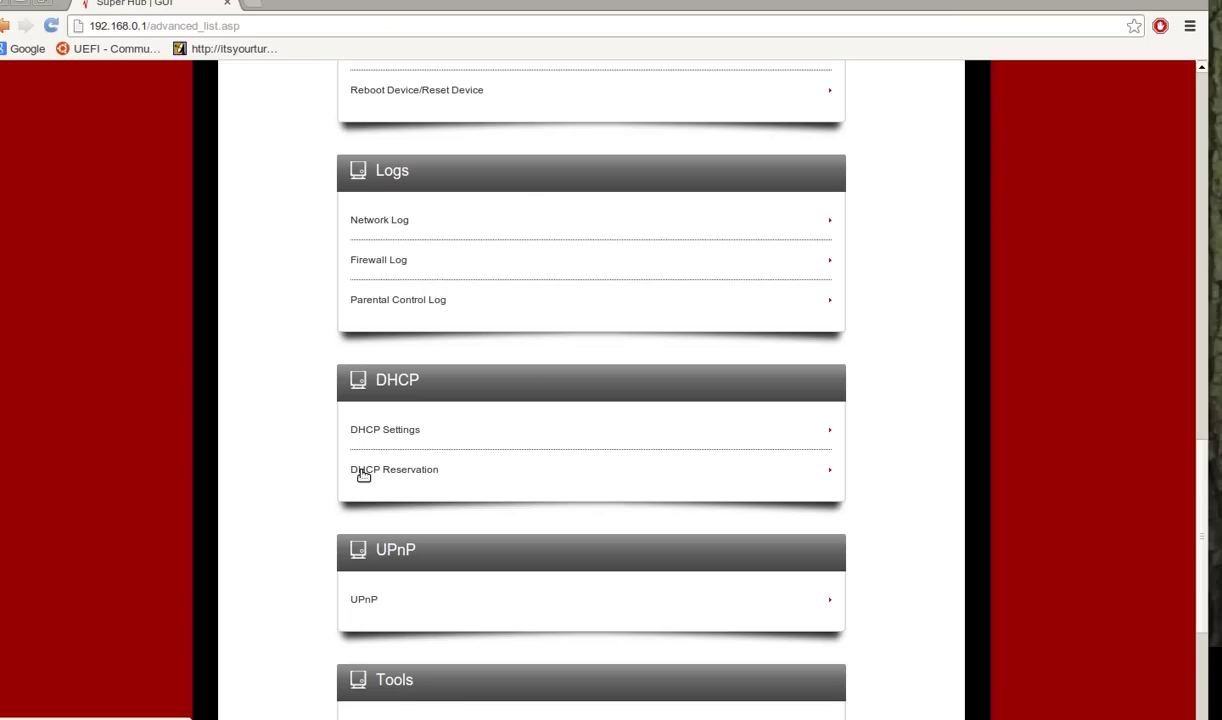
Open DHCP Reservation and fill the form from the first attached Android device at 192.168.0.4.
{"action": "left_click", "coordinate": [363, 476]}
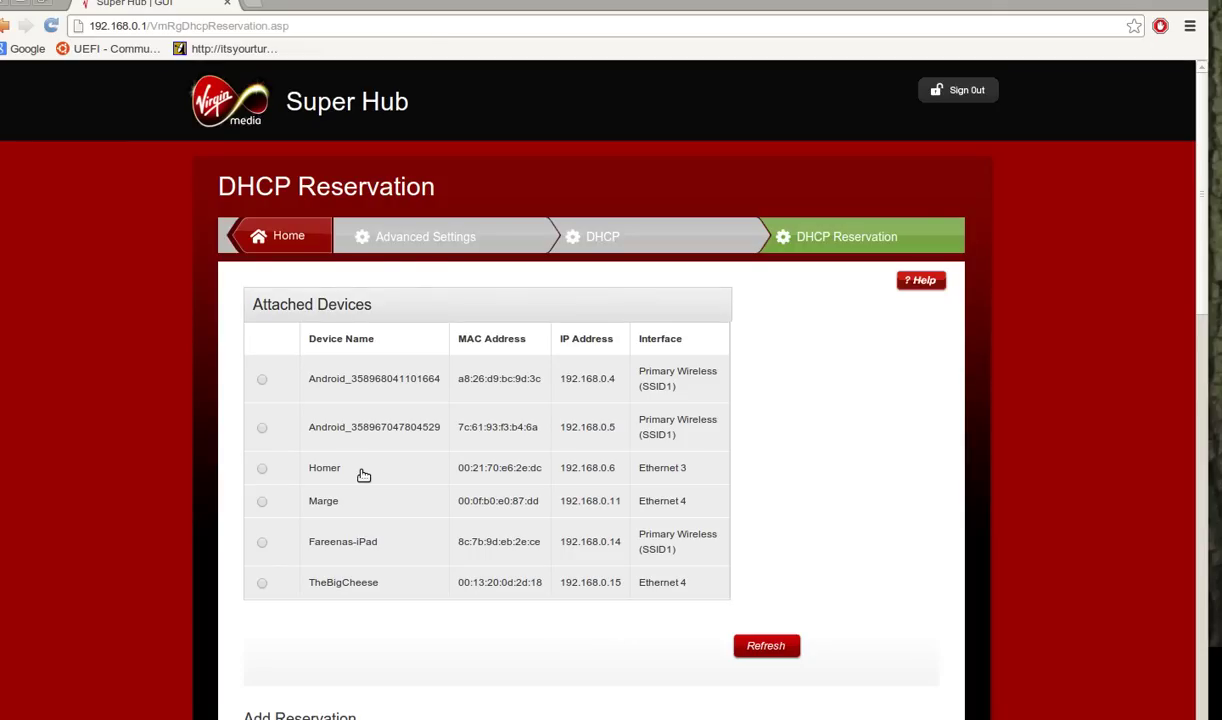
{"action": "scroll", "coordinate": [363, 476], "scroll_direction": "down", "scroll_amount": 5}
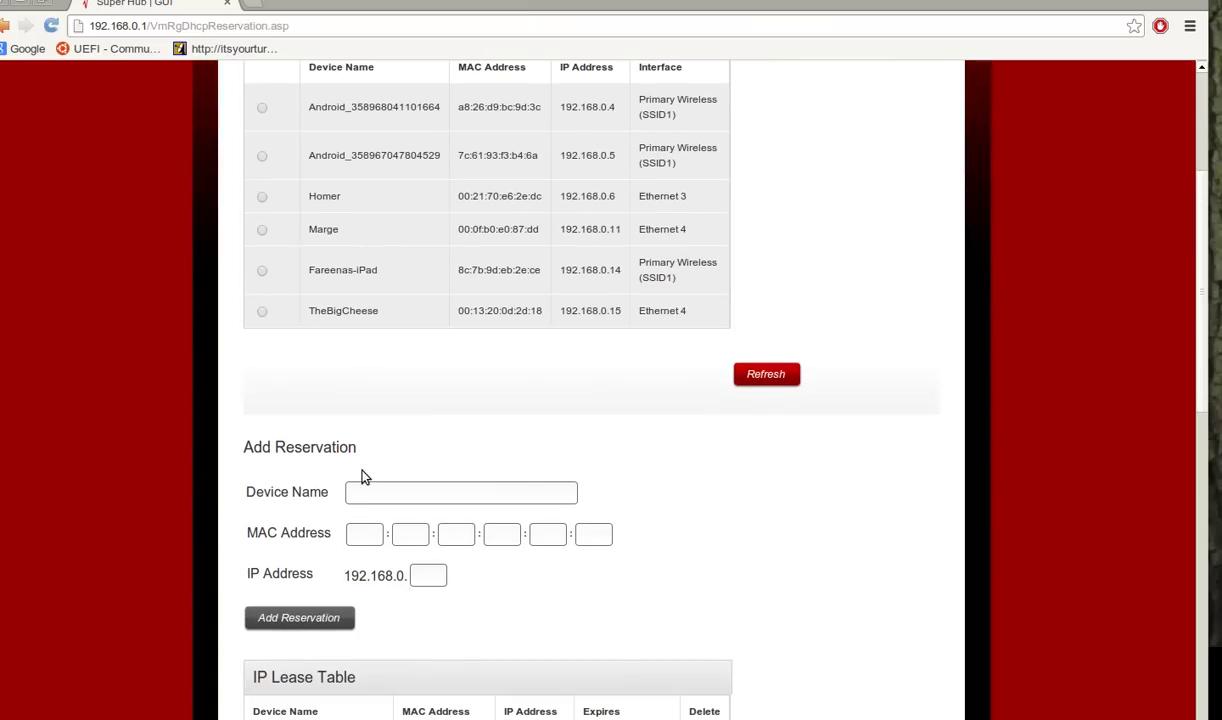
{"action": "scroll", "coordinate": [226, 289], "scroll_direction": "up", "scroll_amount": 3}
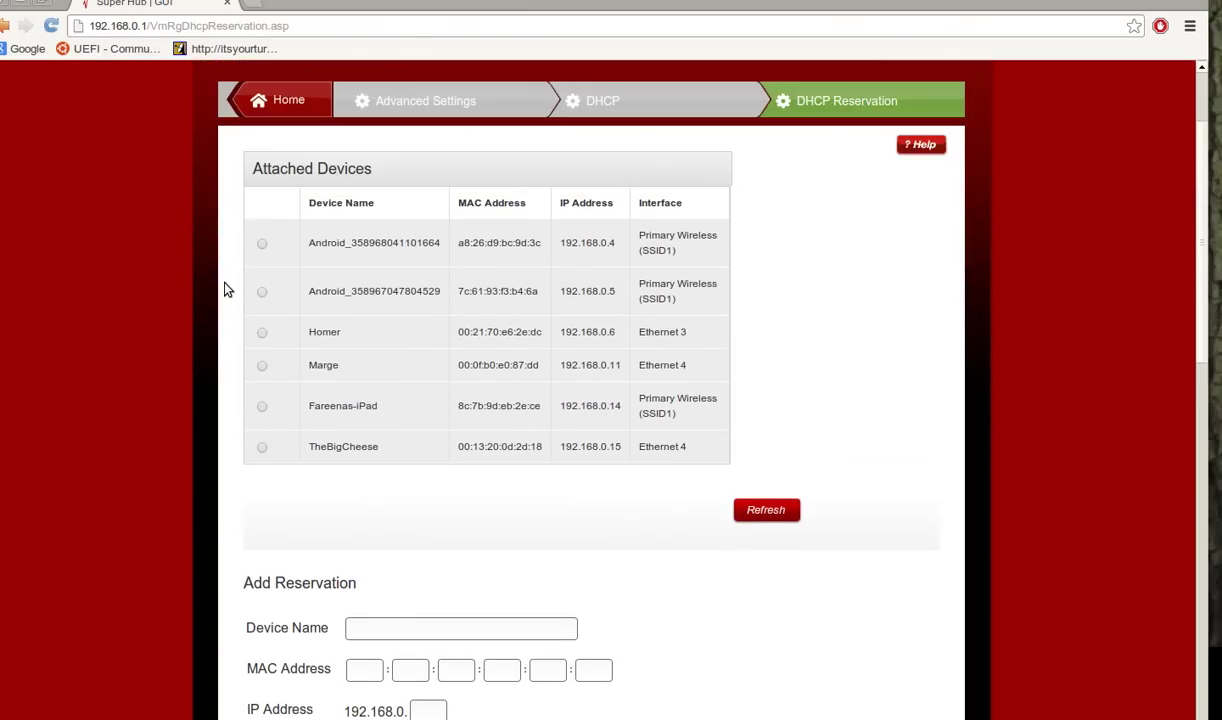
{"action": "left_click", "coordinate": [262, 248]}
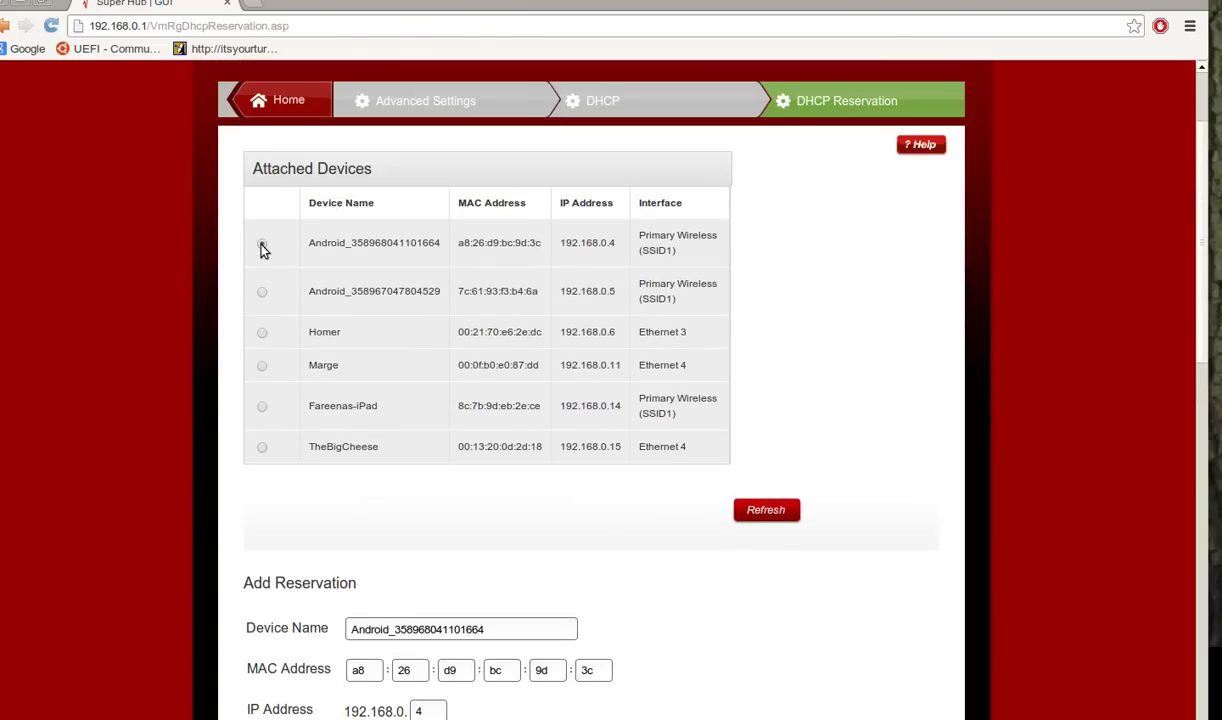
{"action": "scroll", "coordinate": [478, 540], "scroll_direction": "down", "scroll_amount": 3}
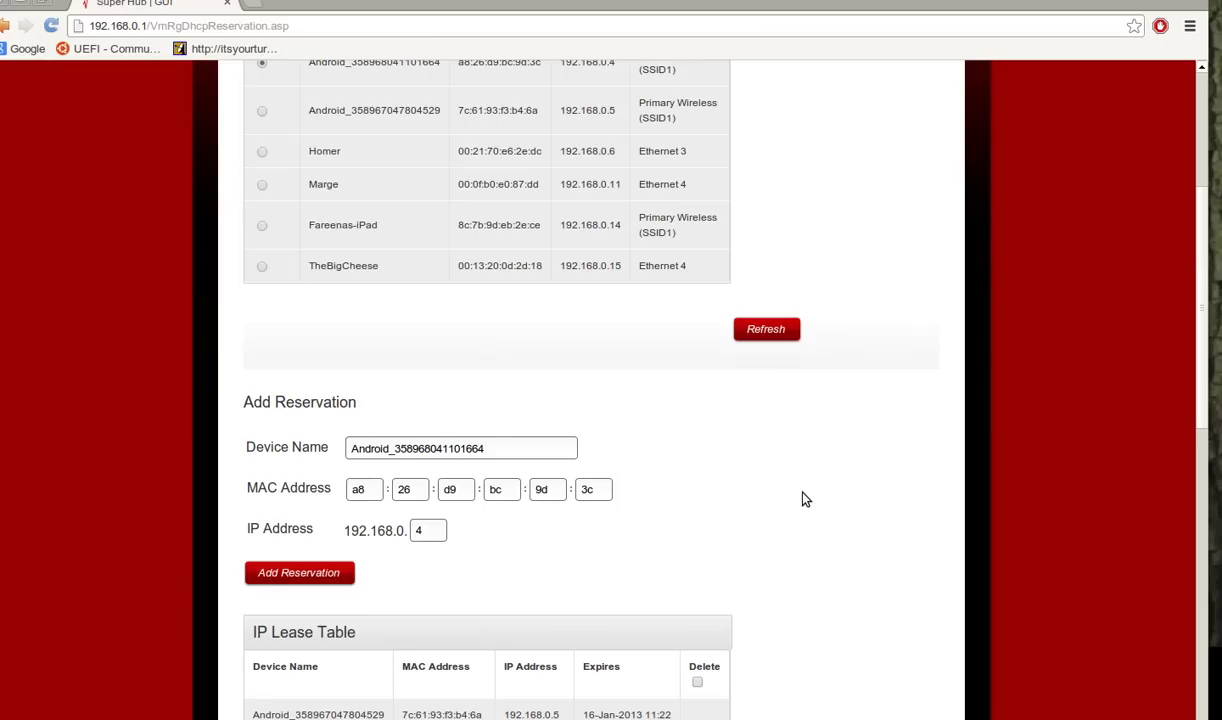
{"action": "scroll", "coordinate": [806, 498], "scroll_direction": "down", "scroll_amount": 5}
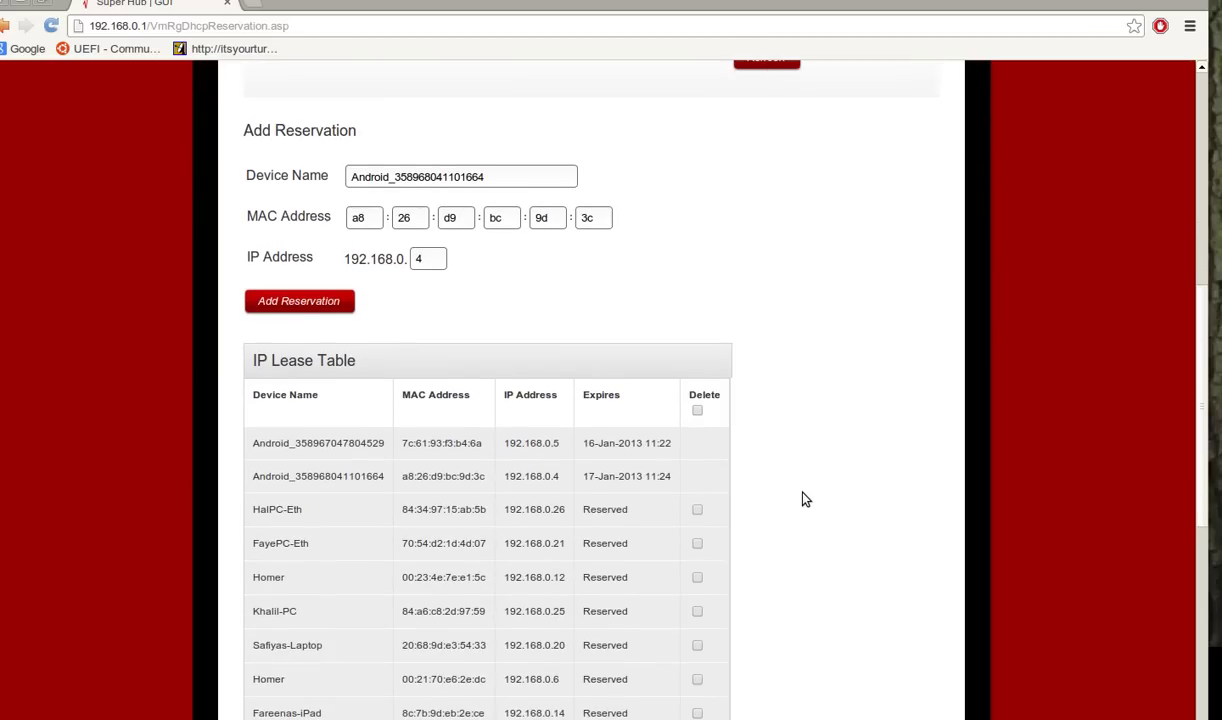
{"action": "scroll", "coordinate": [806, 498], "scroll_direction": "down", "scroll_amount": 1}
{"action": "scroll", "coordinate": [806, 498], "scroll_direction": "up", "scroll_amount": 3}
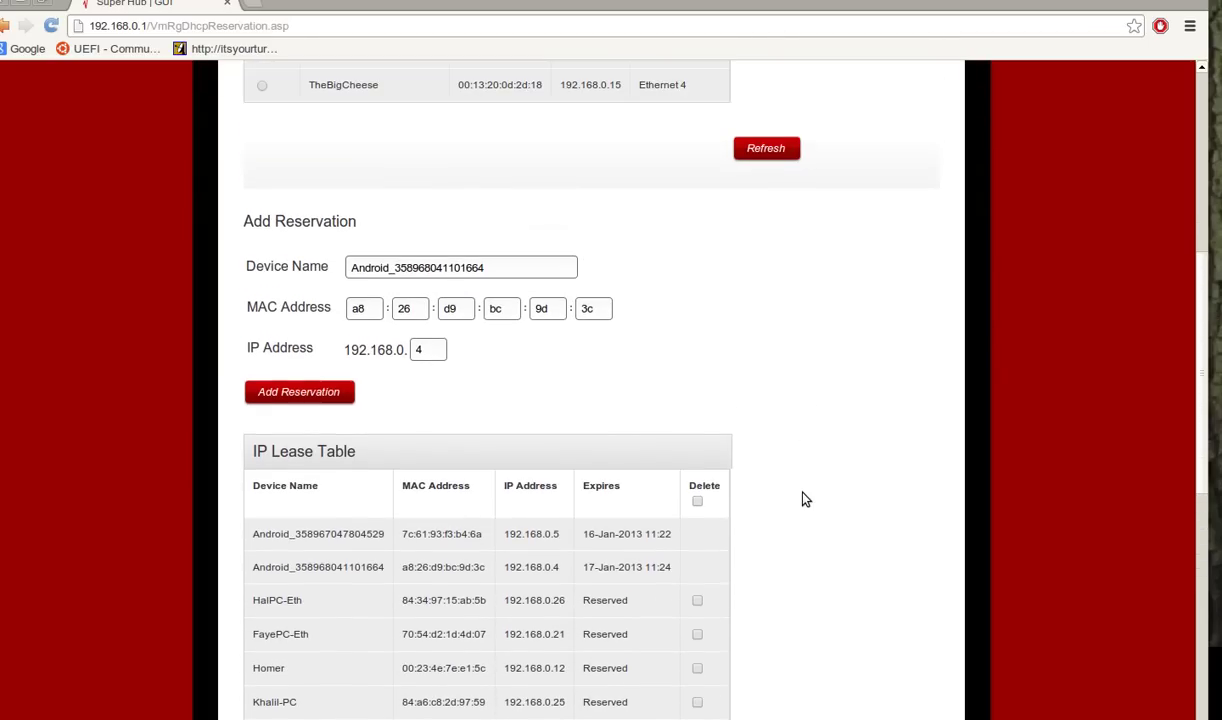
{"action": "scroll", "coordinate": [806, 498], "scroll_direction": "up", "scroll_amount": 3}
{"action": "scroll", "coordinate": [806, 498], "scroll_direction": "down", "scroll_amount": 7}
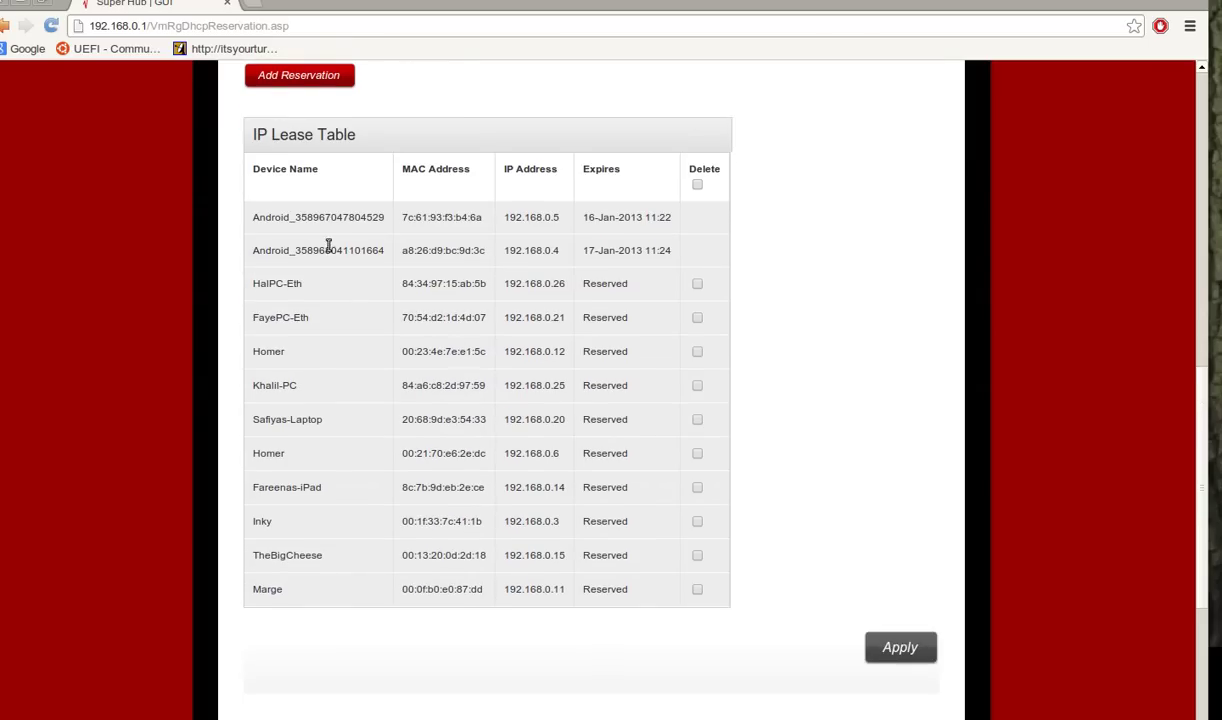
{"action": "scroll", "coordinate": [362, 216], "scroll_direction": "up", "scroll_amount": 3}
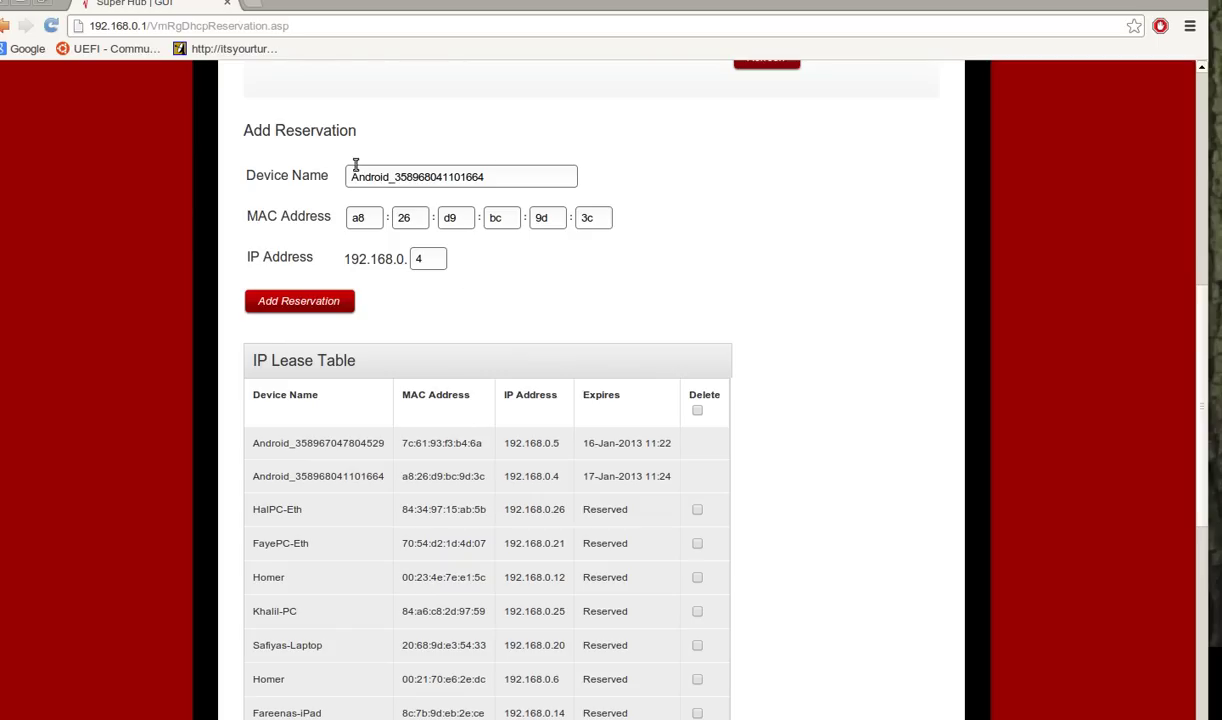
Try reserving 192.168.0.40 as Androiddev1, then dismiss the Duplicate Device warning.
{"action": "left_click", "coordinate": [406, 257]}
{"action": "type", "text": "0"}
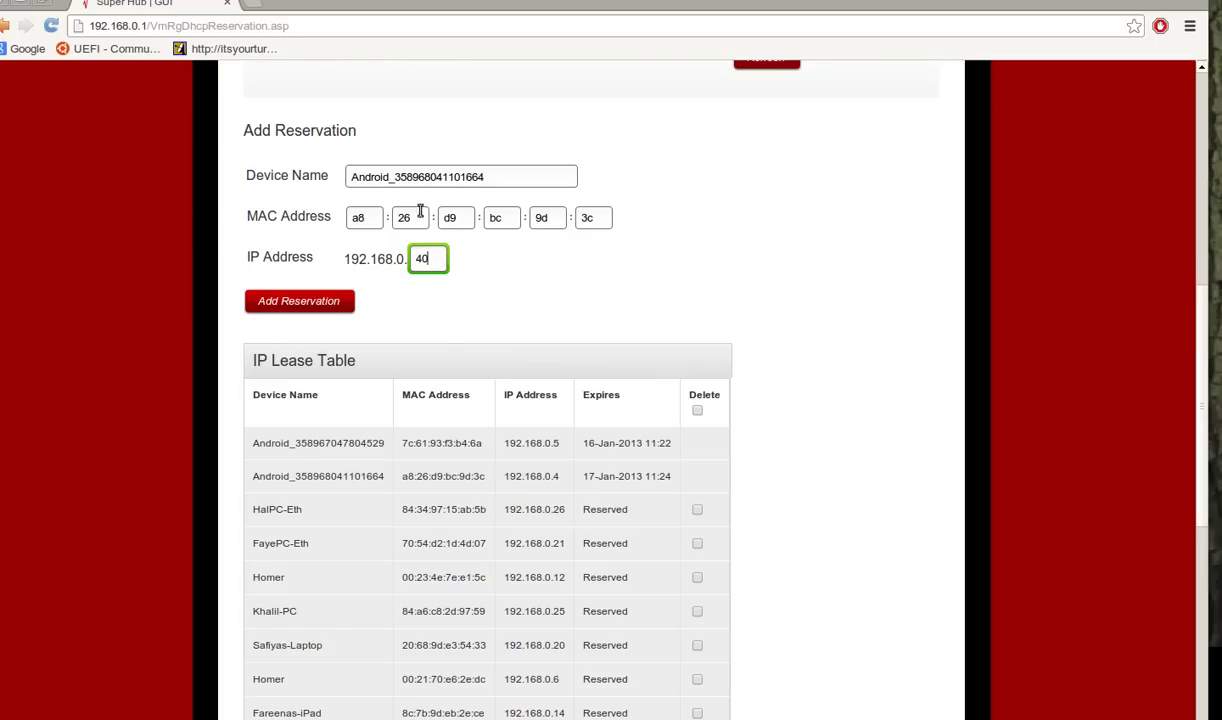
{"action": "left_click_drag", "start_coordinate": [395, 176], "coordinate": [494, 182]}
{"action": "key", "text": "BackSpace"}
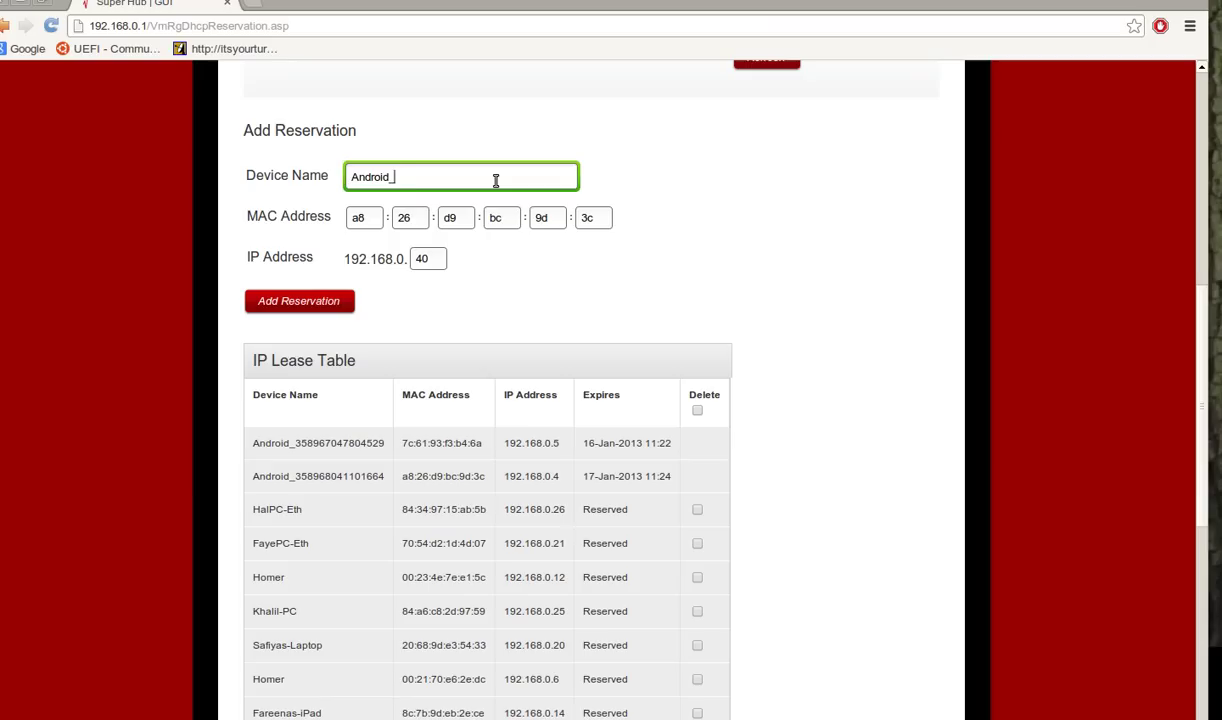
{"action": "type", "text": "dev1"}
{"action": "key", "text": "Left"}
{"action": "key", "text": "Left"}
{"action": "key", "text": "Left"}
{"action": "key", "text": "Left"}
{"action": "key", "text": "BackSpace"}
{"action": "left_click", "coordinate": [312, 296]}
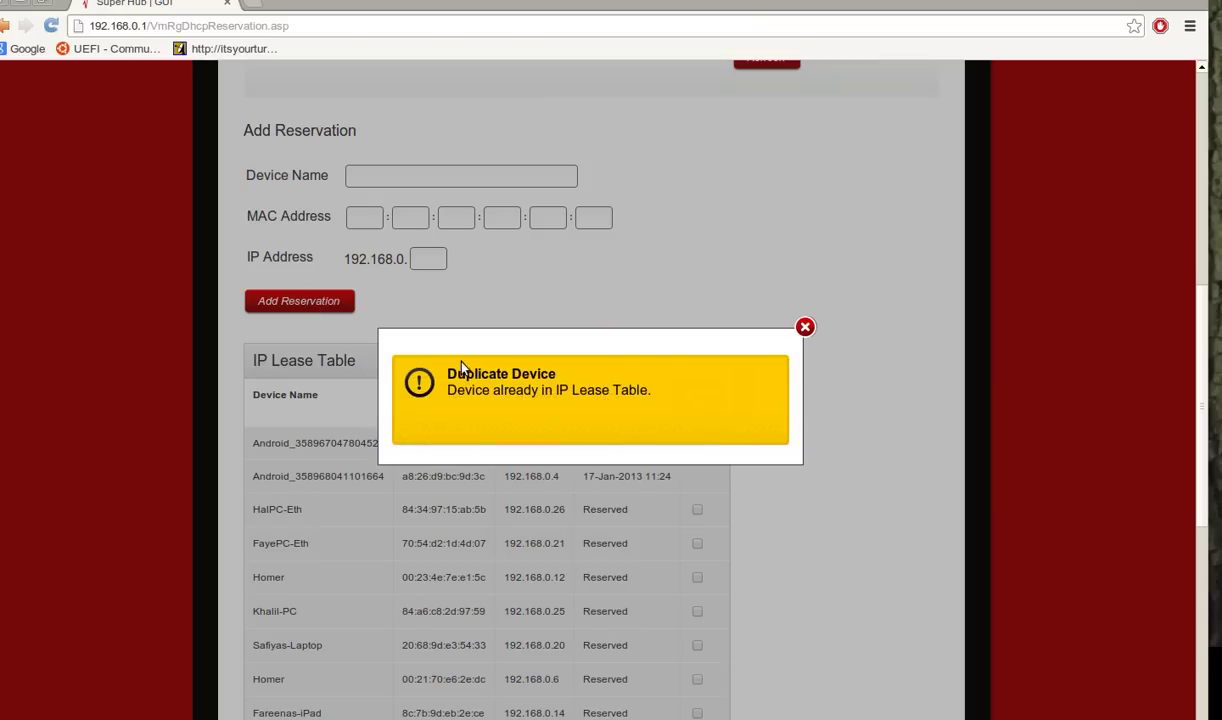
{"action": "left_click", "coordinate": [805, 327]}
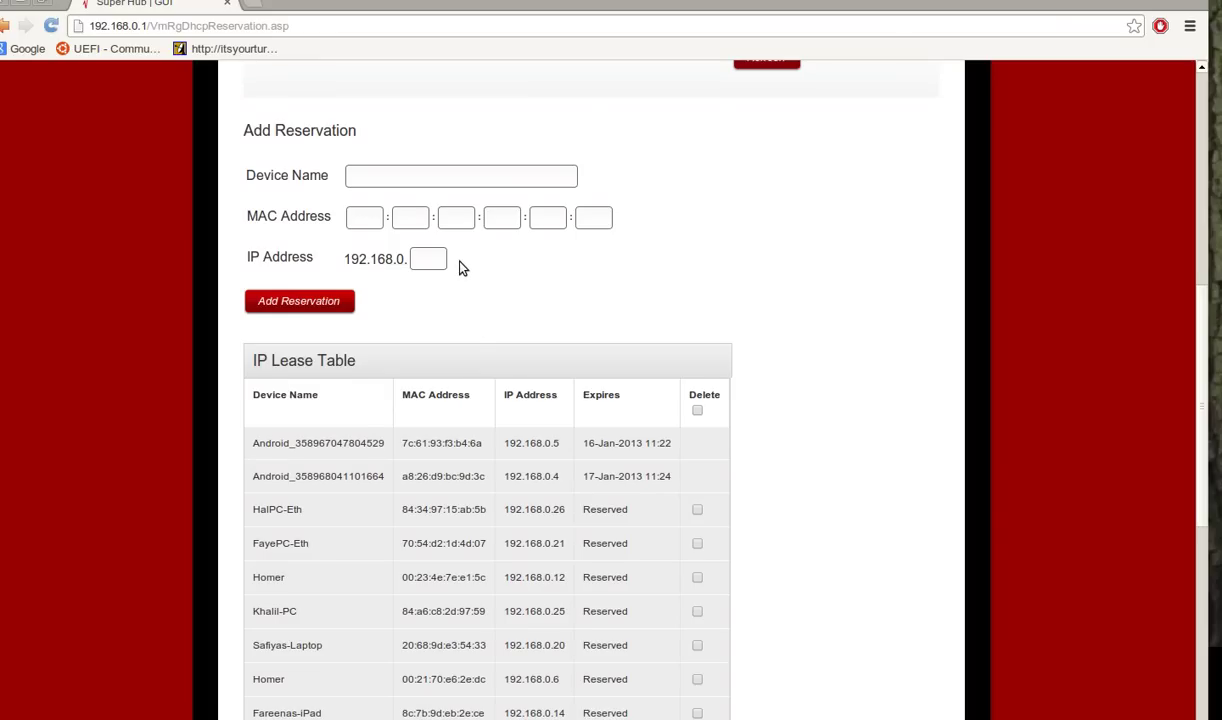
Refresh the attached devices and fill the form from the device at 192.168.0.6.
{"action": "scroll", "coordinate": [460, 262], "scroll_direction": "down", "scroll_amount": 3}
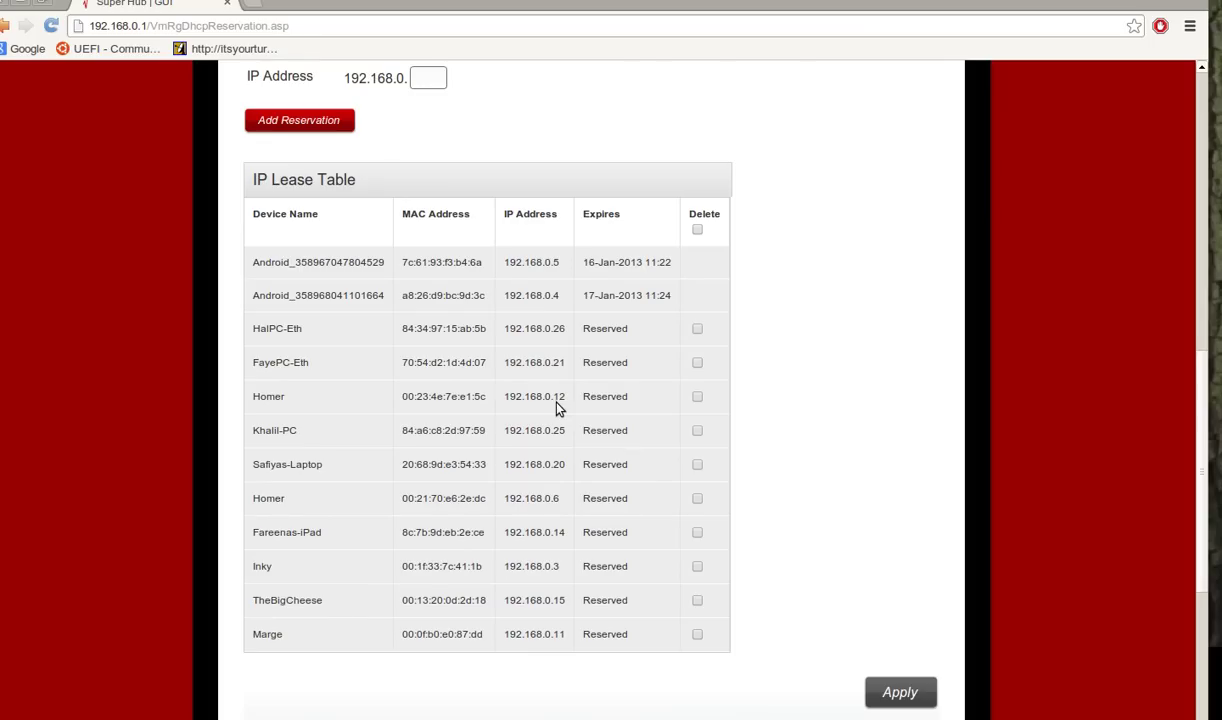
{"action": "scroll", "coordinate": [559, 407], "scroll_direction": "down", "scroll_amount": 2}
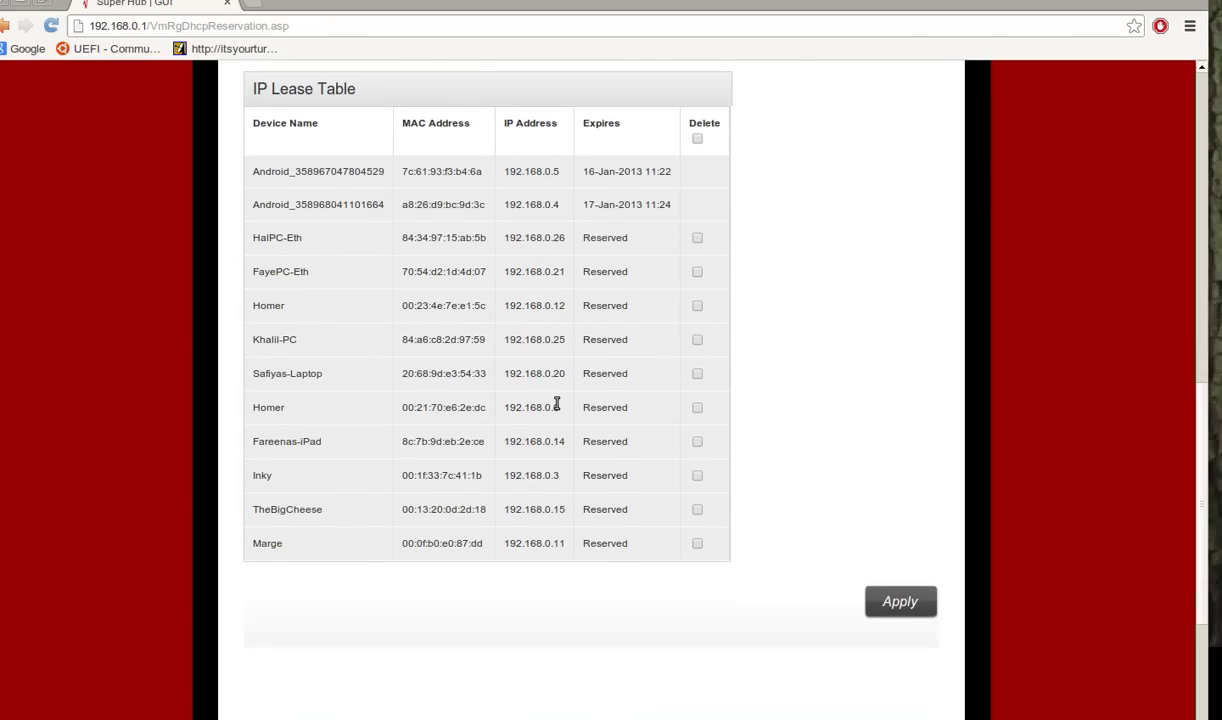
{"action": "scroll", "coordinate": [727, 287], "scroll_direction": "up", "scroll_amount": 8}
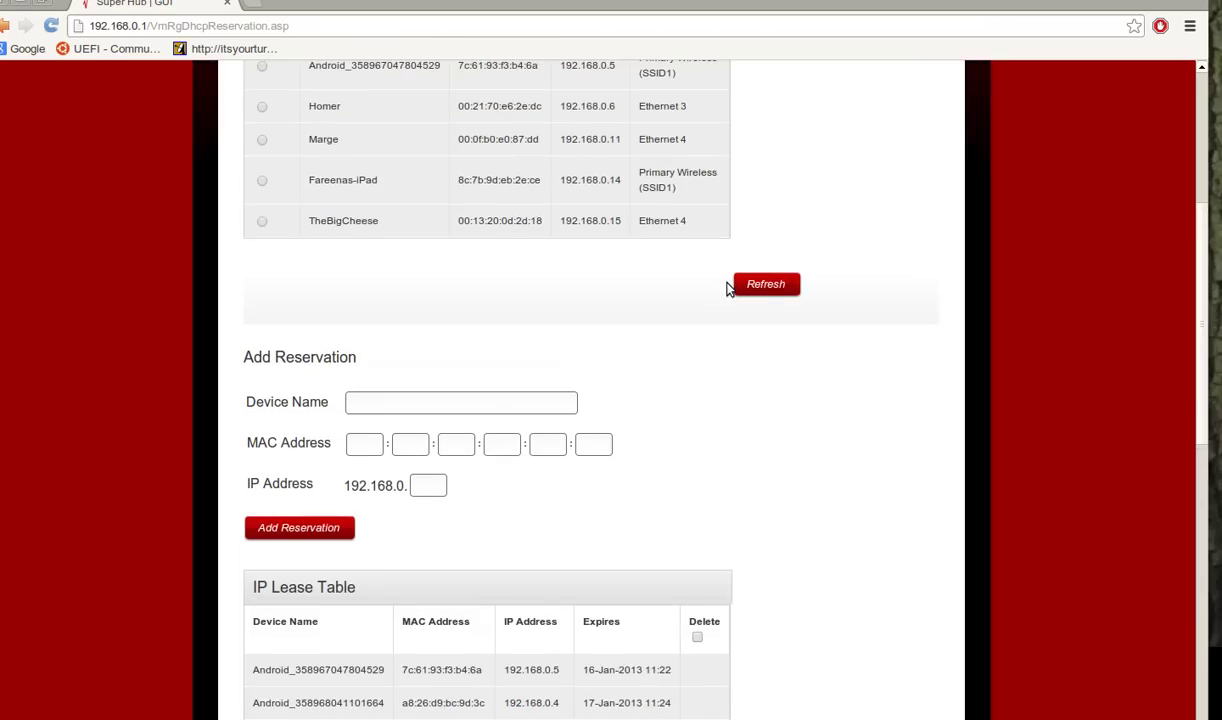
{"action": "scroll", "coordinate": [727, 287], "scroll_direction": "up", "scroll_amount": 5}
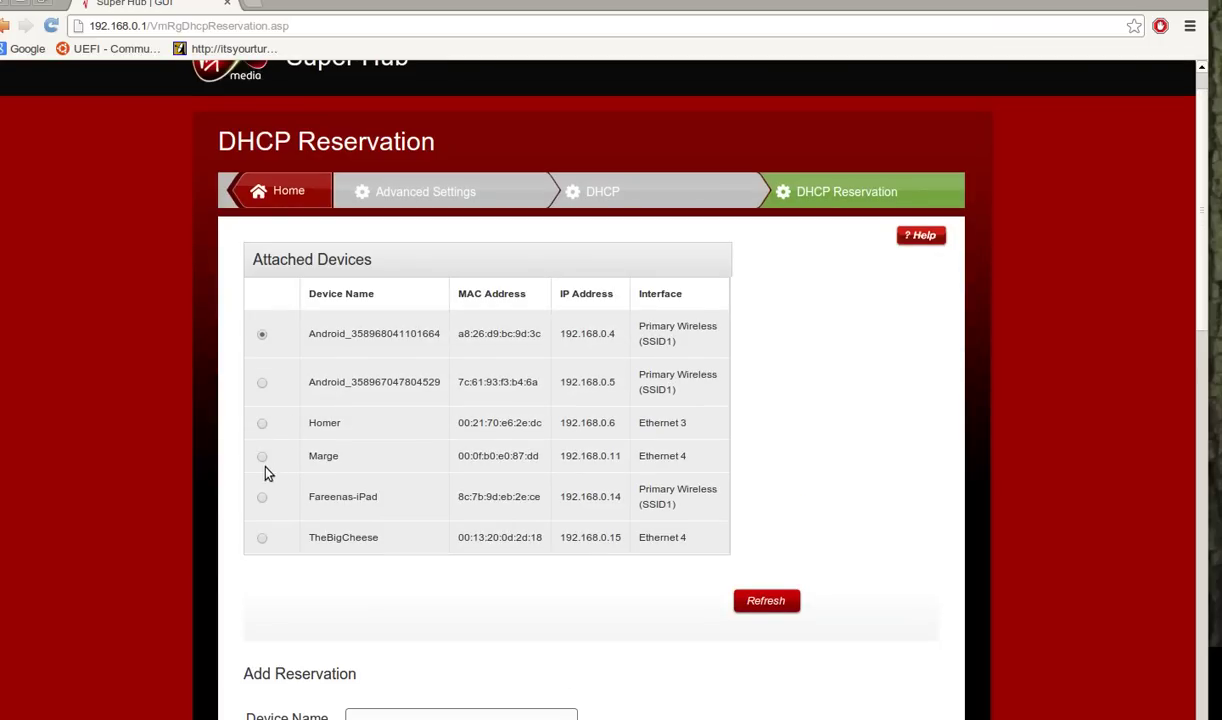
{"action": "left_click", "coordinate": [262, 424]}
{"action": "left_click", "coordinate": [763, 603]}
{"action": "left_click", "coordinate": [262, 424]}
Submit the 192.168.0.6 reservation, dismiss the duplicate warning, and check Homer is already Reserved.
{"action": "scroll", "coordinate": [499, 663], "scroll_direction": "down", "scroll_amount": 3}
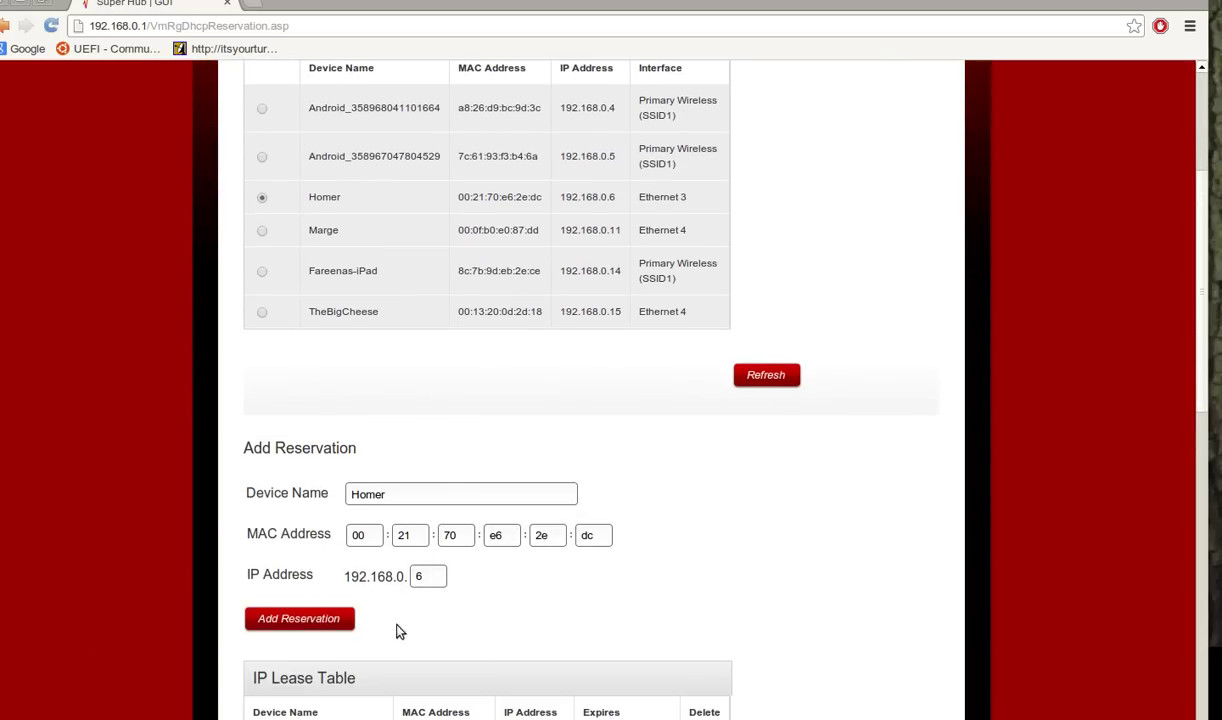
{"action": "left_click", "coordinate": [284, 618]}
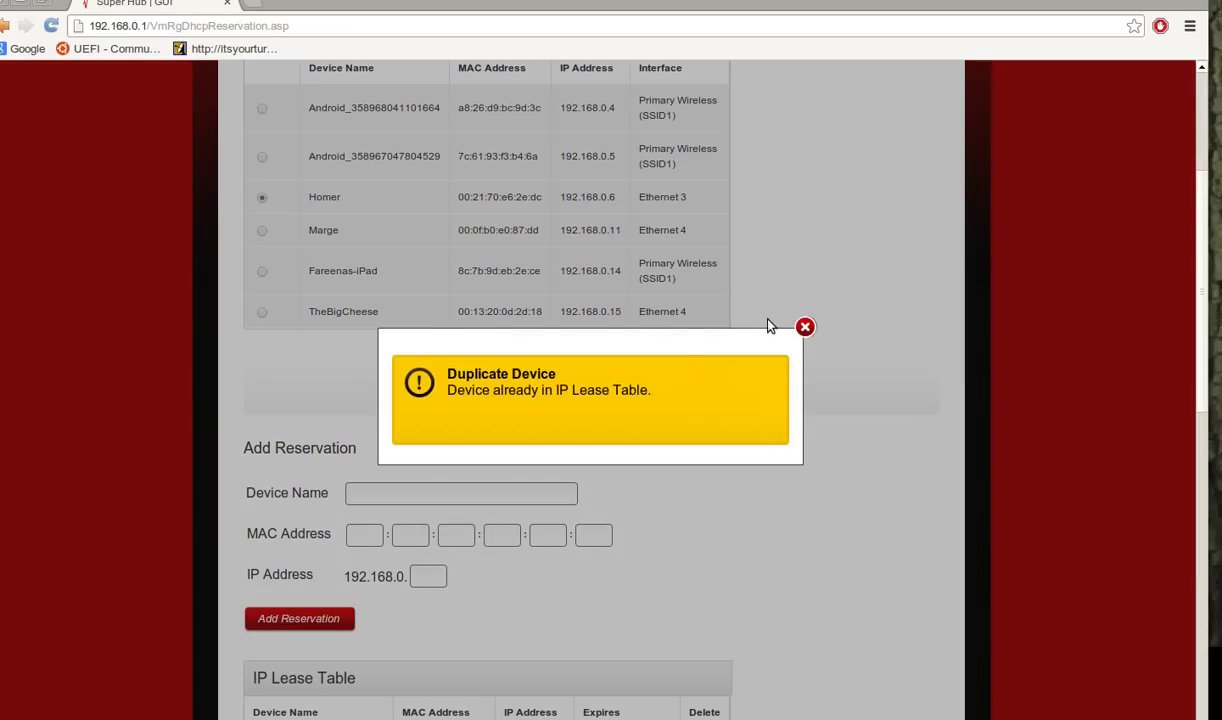
{"action": "left_click", "coordinate": [805, 327]}
{"action": "scroll", "coordinate": [758, 194], "scroll_direction": "down", "scroll_amount": 4}
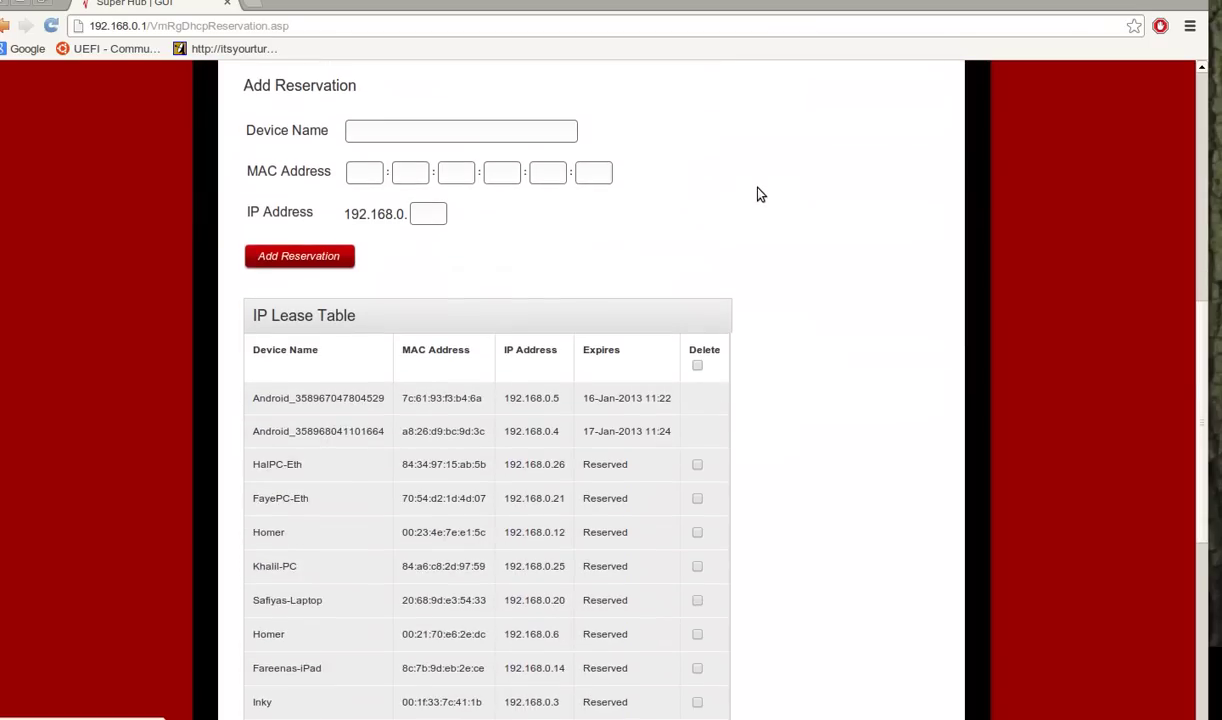
{"action": "scroll", "coordinate": [760, 194], "scroll_direction": "up", "scroll_amount": 6}
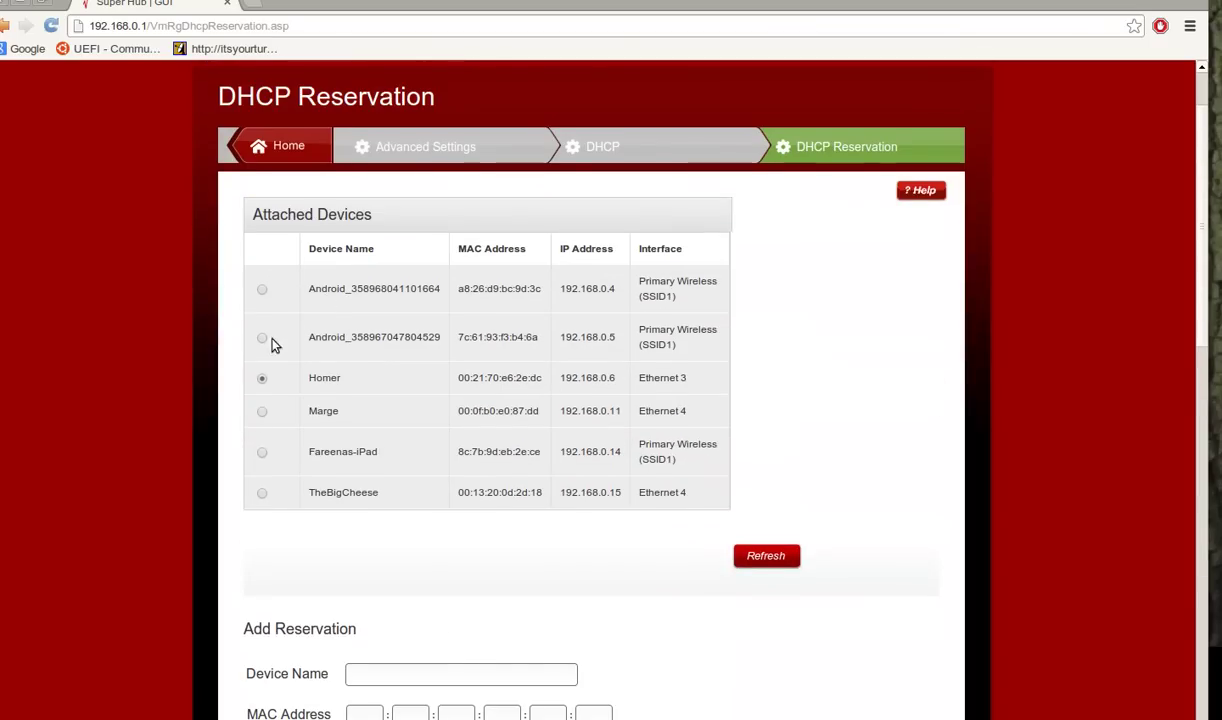
{"action": "scroll", "coordinate": [287, 432], "scroll_direction": "down", "scroll_amount": 1}
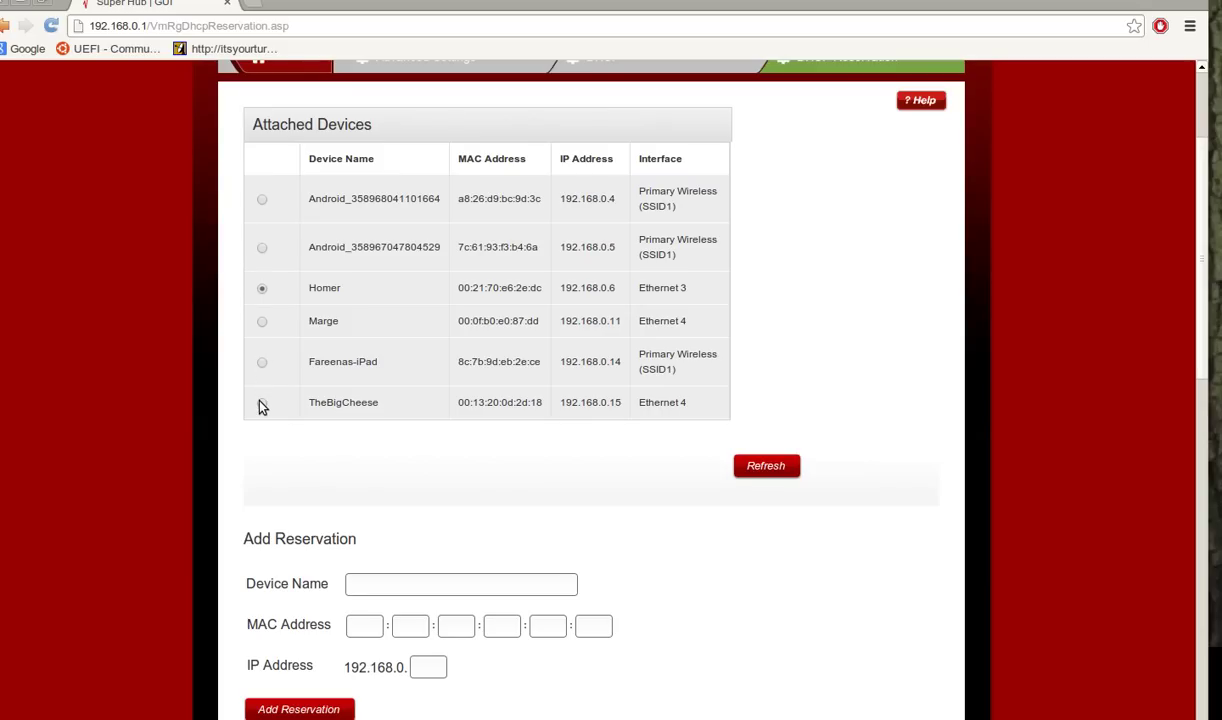
{"action": "scroll", "coordinate": [369, 455], "scroll_direction": "down", "scroll_amount": 4}
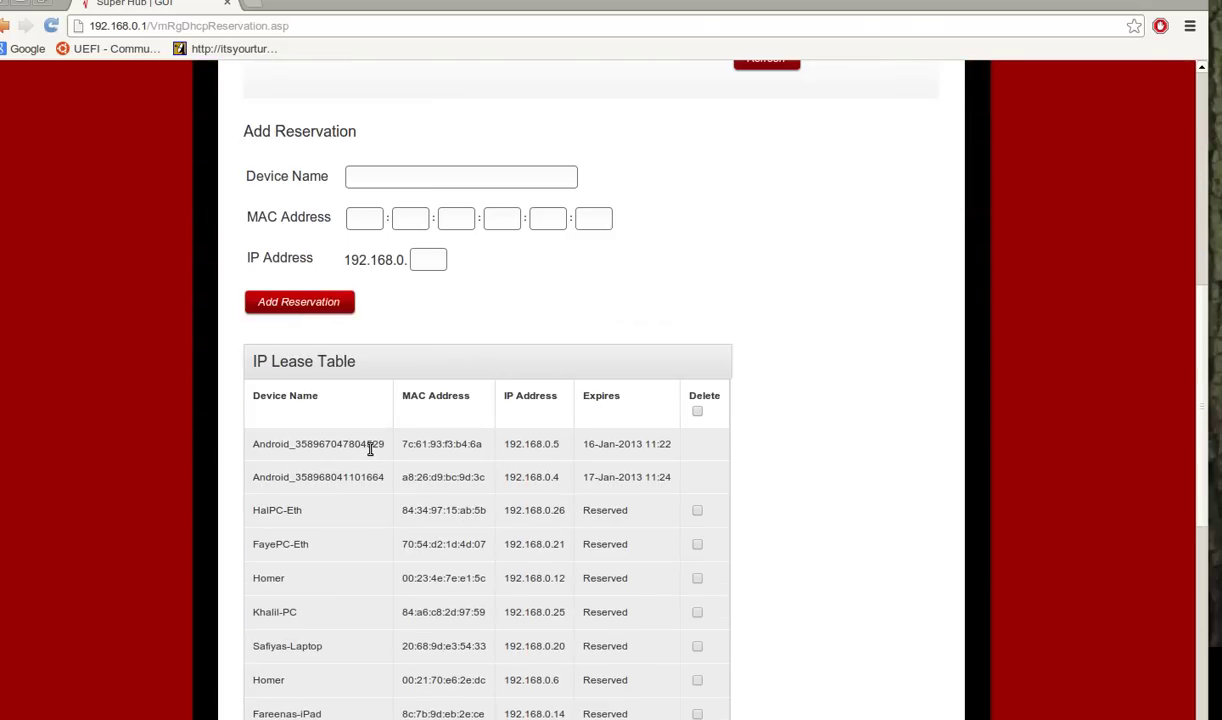
Enter device name TestDev and MAC address 00:11:22:33:44:55 in the Add Reservation form.
{"action": "left_click", "coordinate": [415, 186]}
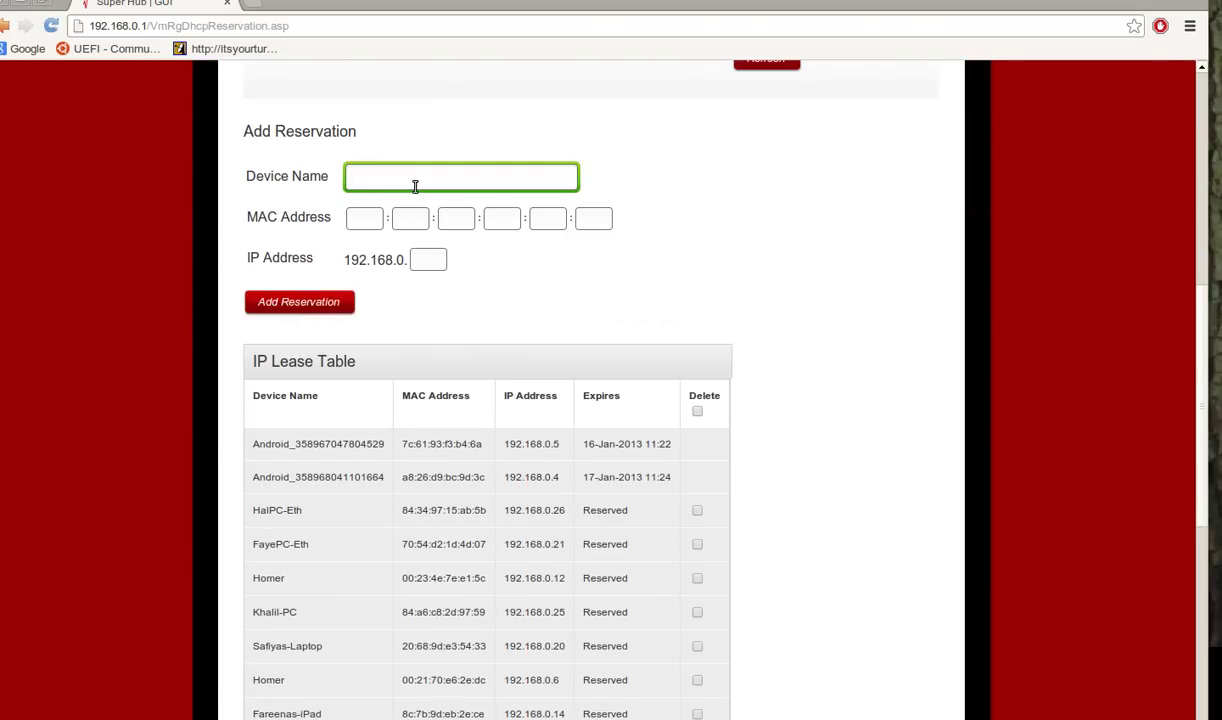
{"action": "type", "text": "Hom"}
{"action": "key", "text": "BackSpace"}
{"action": "key", "text": "BackSpace"}
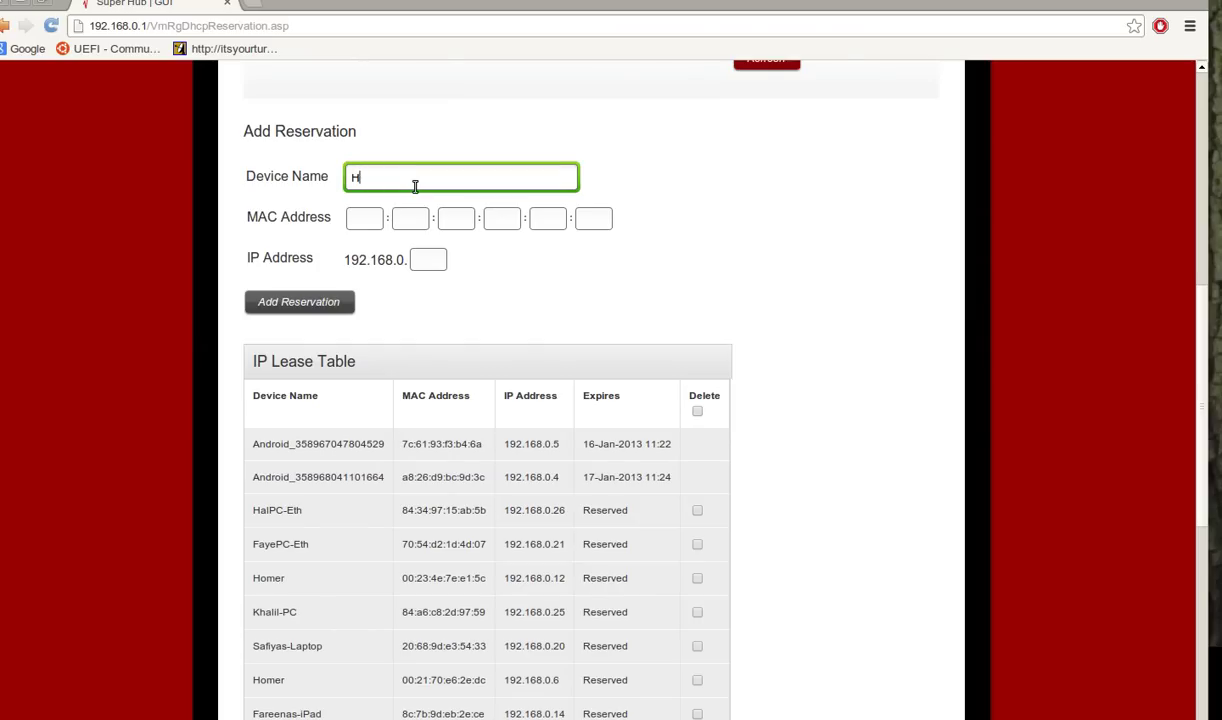
{"action": "key", "text": "BackSpace"}
{"action": "type", "text": "TestDev"}
{"action": "left_click", "coordinate": [356, 217]}
{"action": "type", "text": "00"}
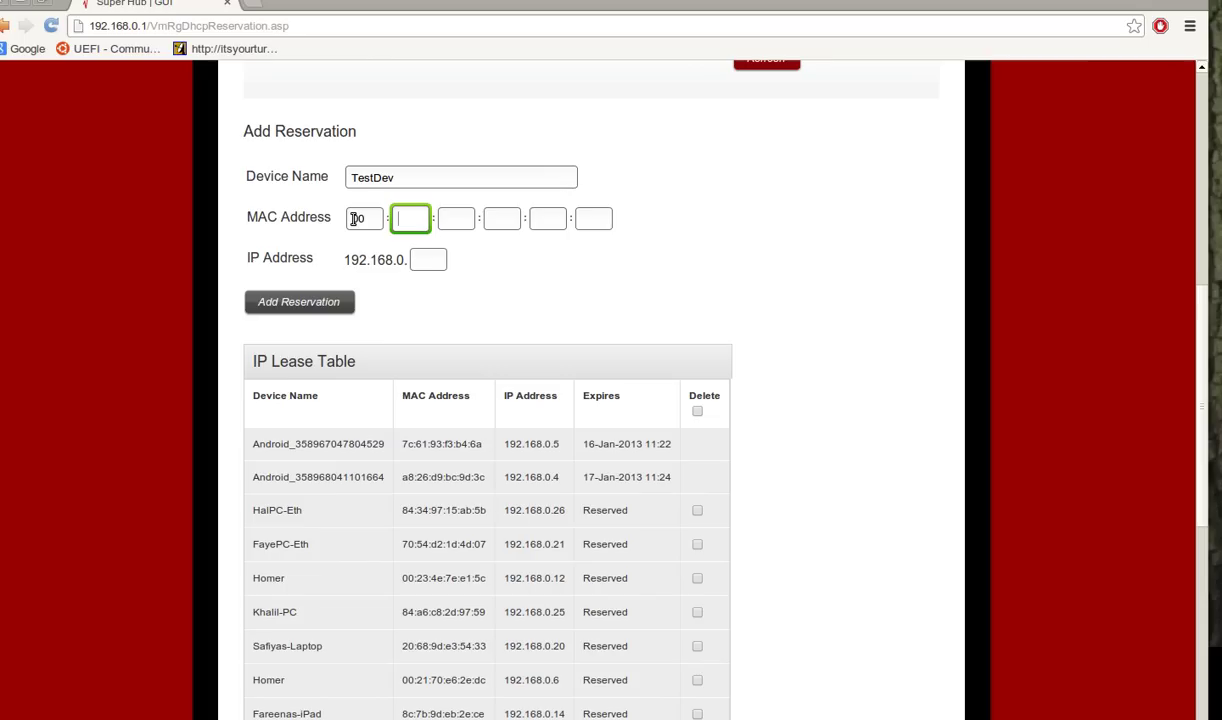
{"action": "type", "text": ":11:22:"}
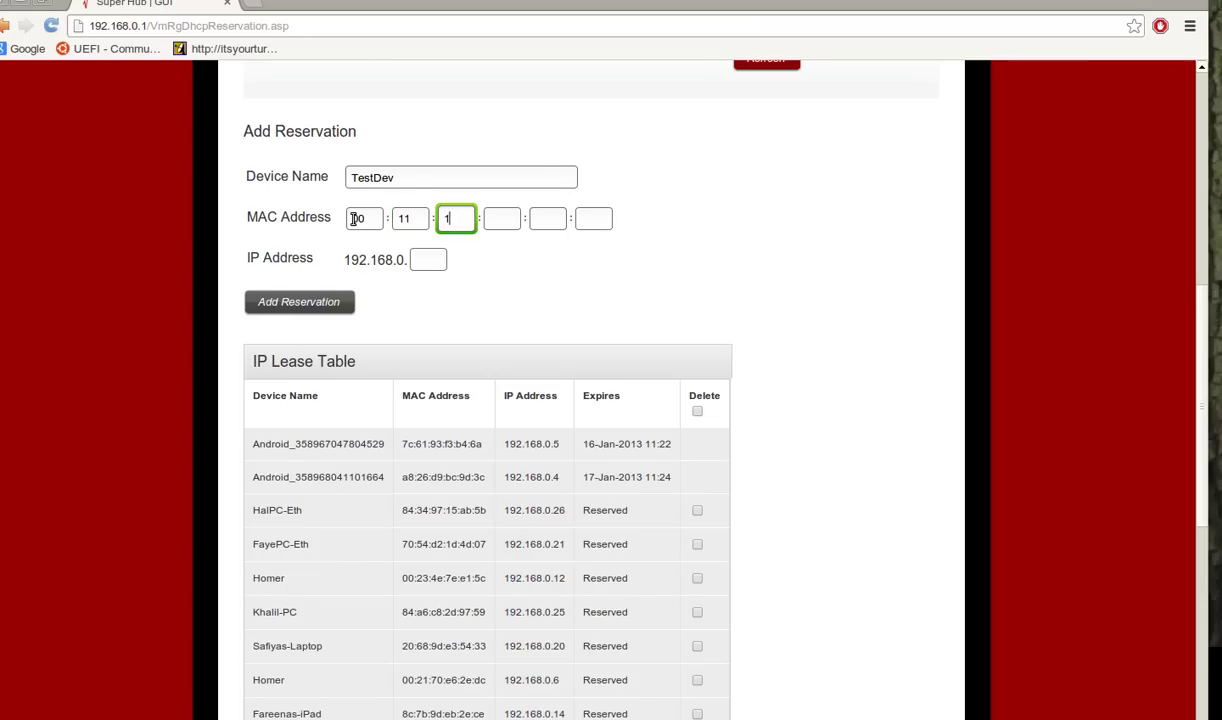
{"action": "type", "text": "33"}
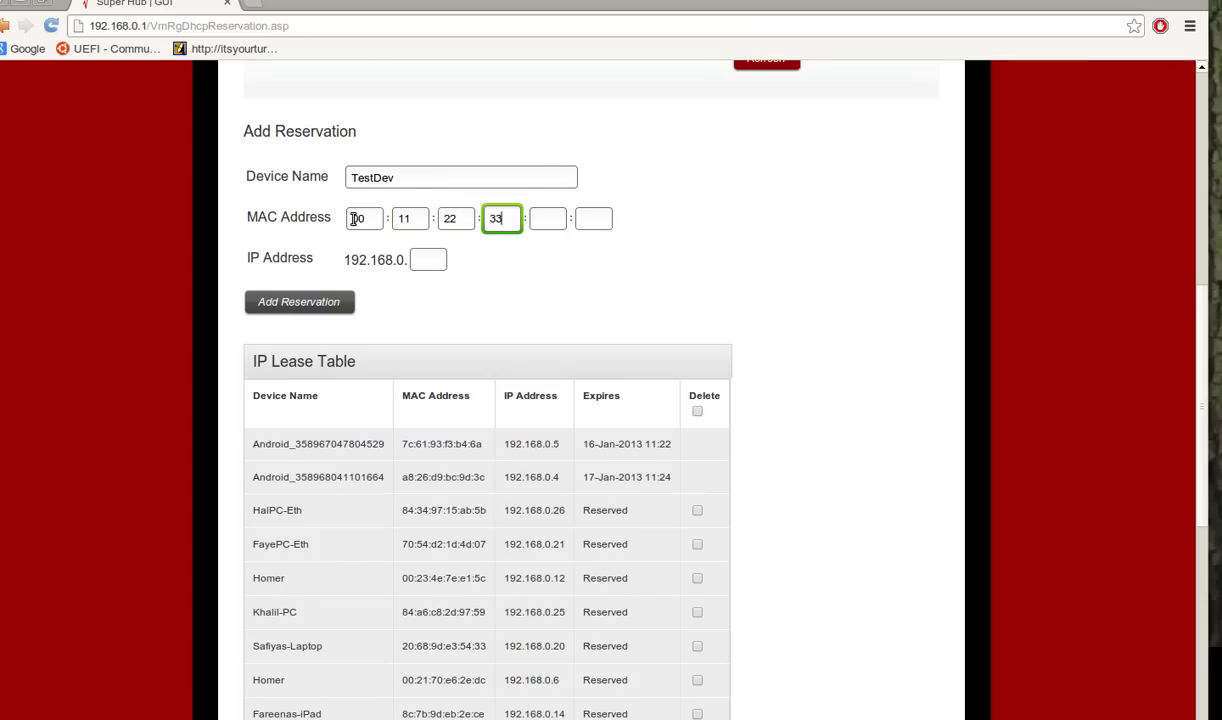
{"action": "type", "text": ":44:"}
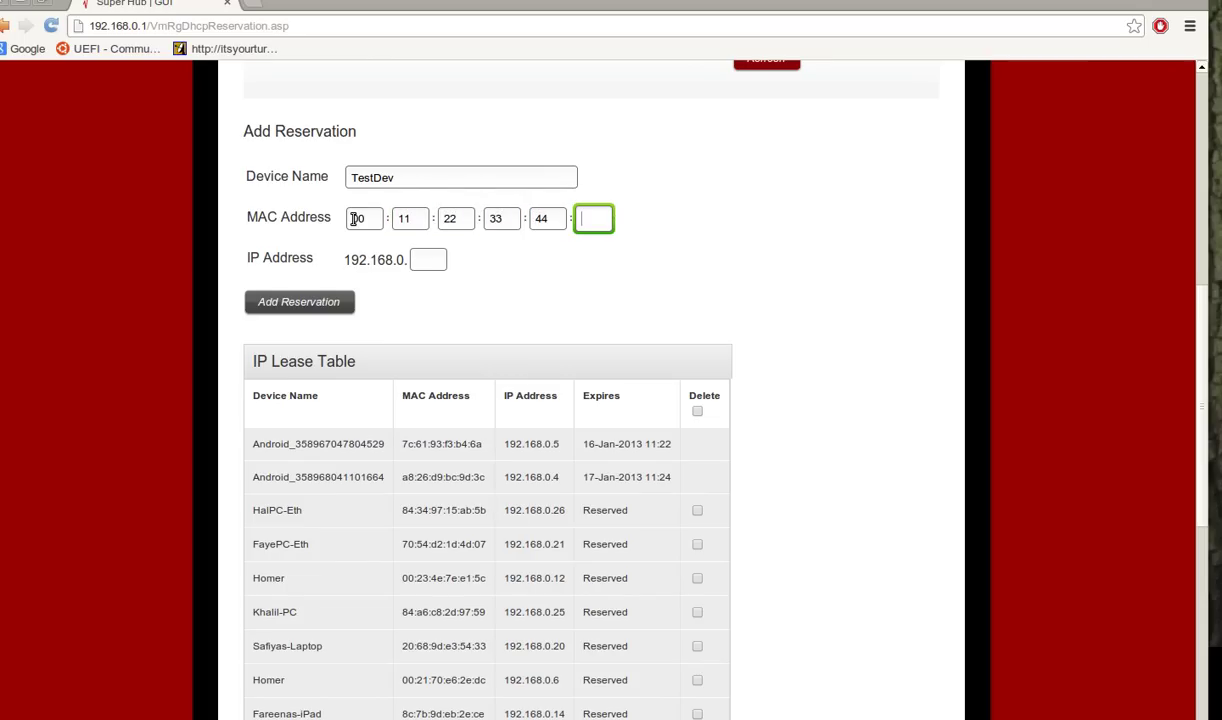
{"action": "type", "text": "555"}
{"action": "left_click", "coordinate": [428, 261]}
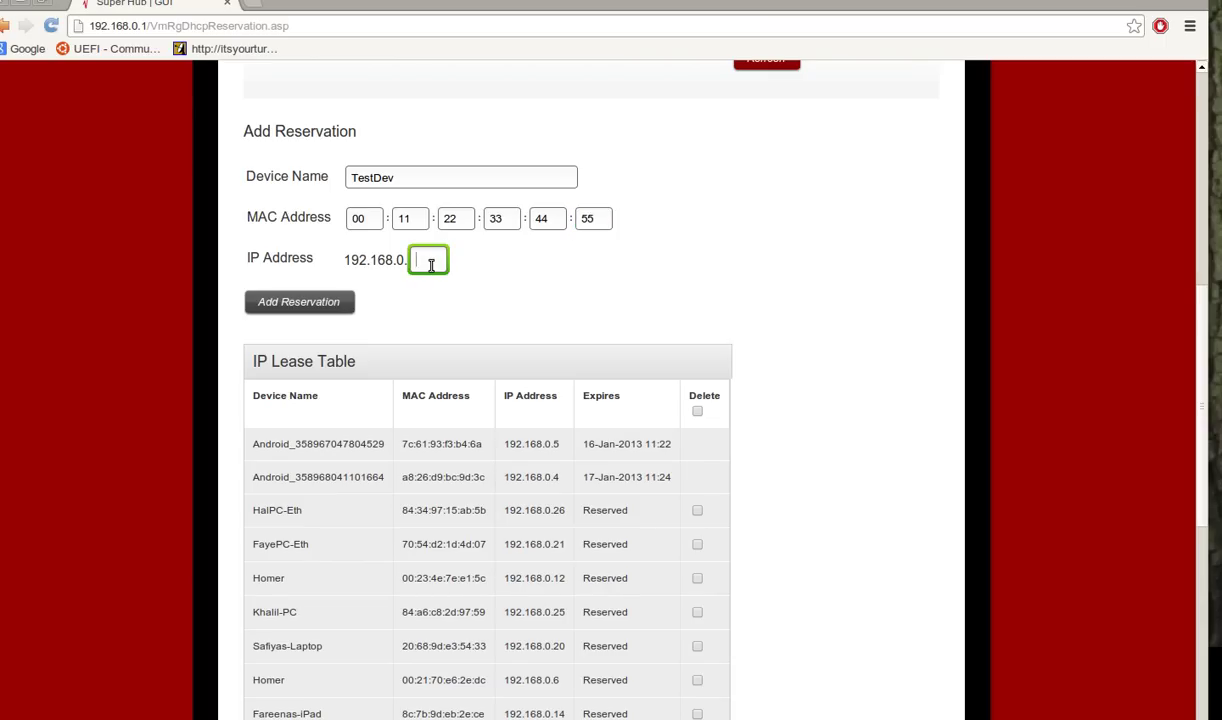
Set the IP to 192.168.0.50 and add TestDev to the IP Lease Table.
{"action": "type", "text": "50"}
{"action": "left_click", "coordinate": [266, 303]}
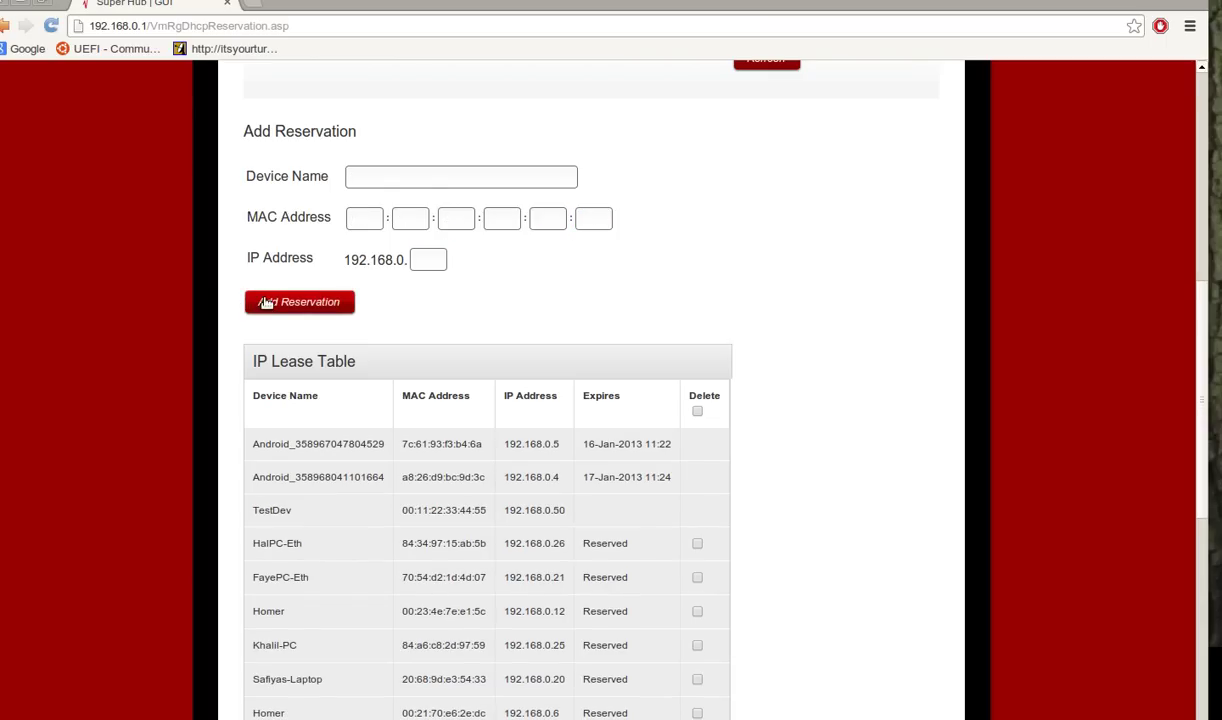
{"action": "scroll", "coordinate": [627, 273], "scroll_direction": "down", "scroll_amount": 5}
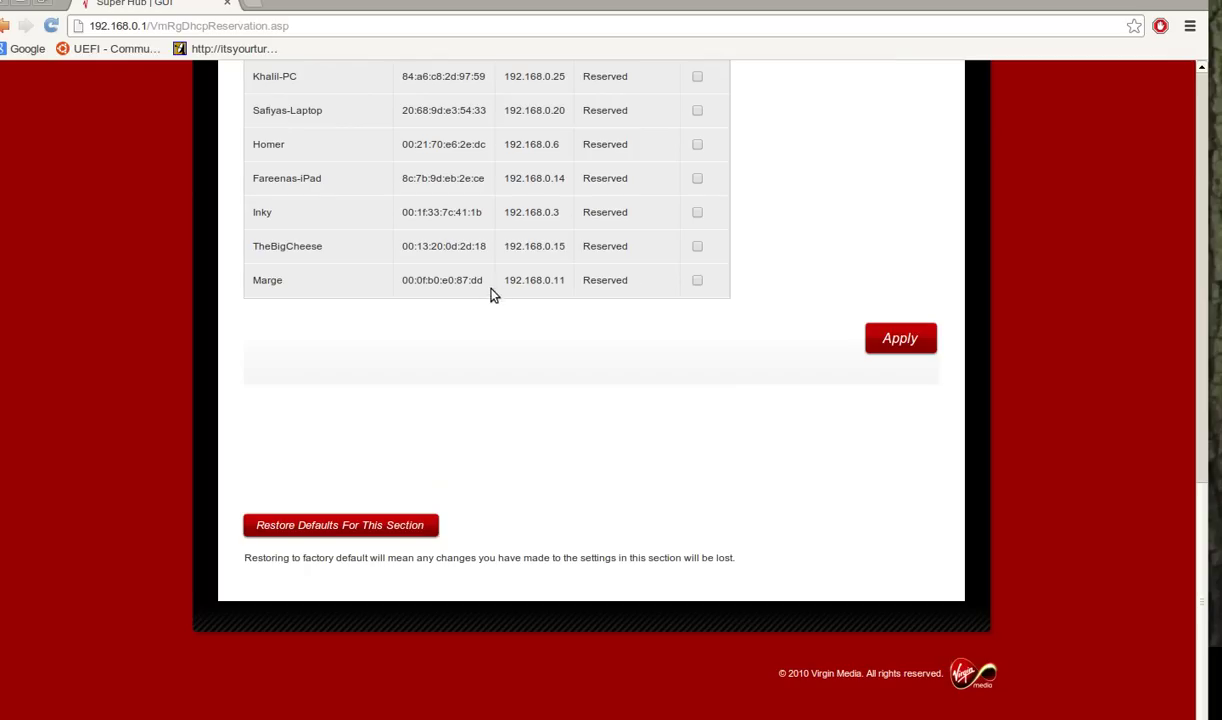
{"action": "scroll", "coordinate": [548, 275], "scroll_direction": "up", "scroll_amount": 4}
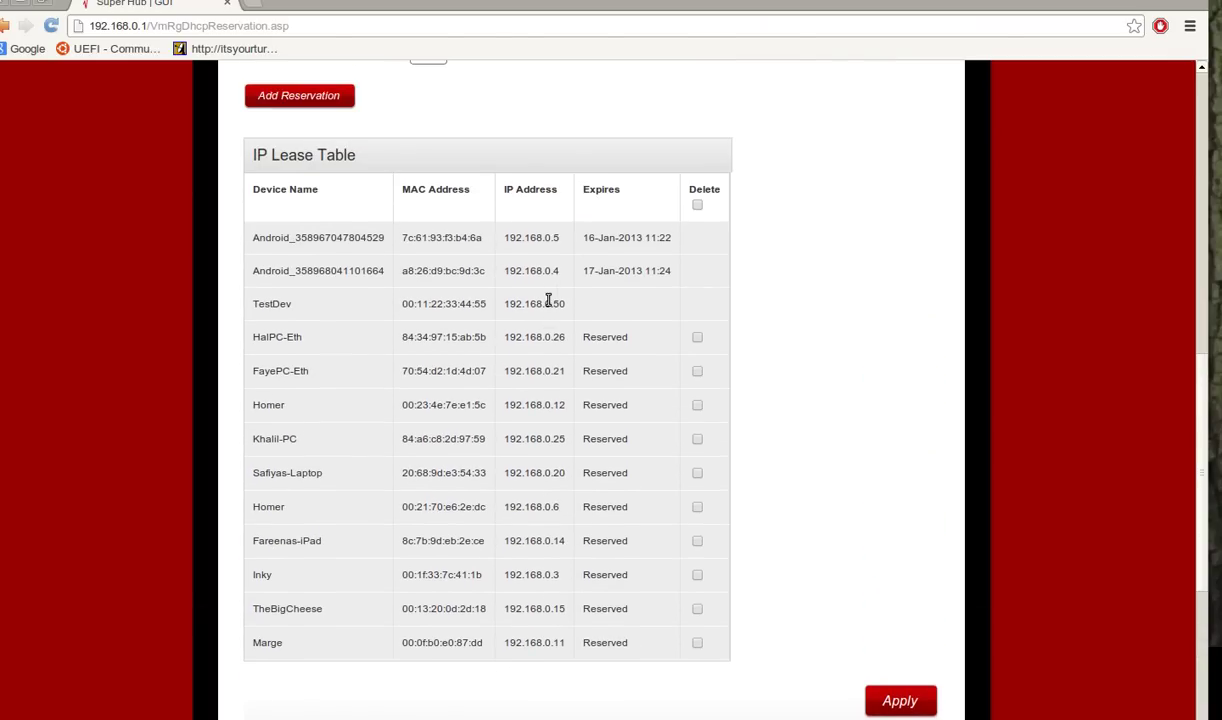
Apply the new TestDev reservation and confirm with Yes.
{"action": "double_click", "coordinate": [546, 304]}
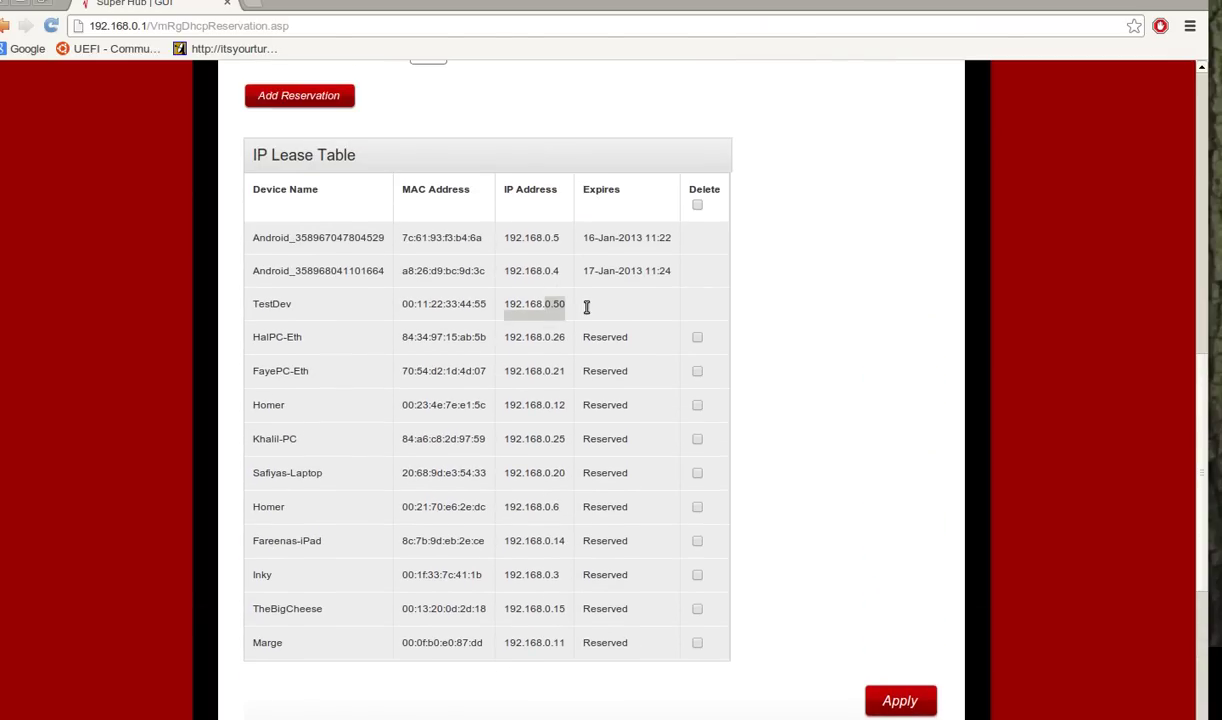
{"action": "left_click", "coordinate": [890, 692]}
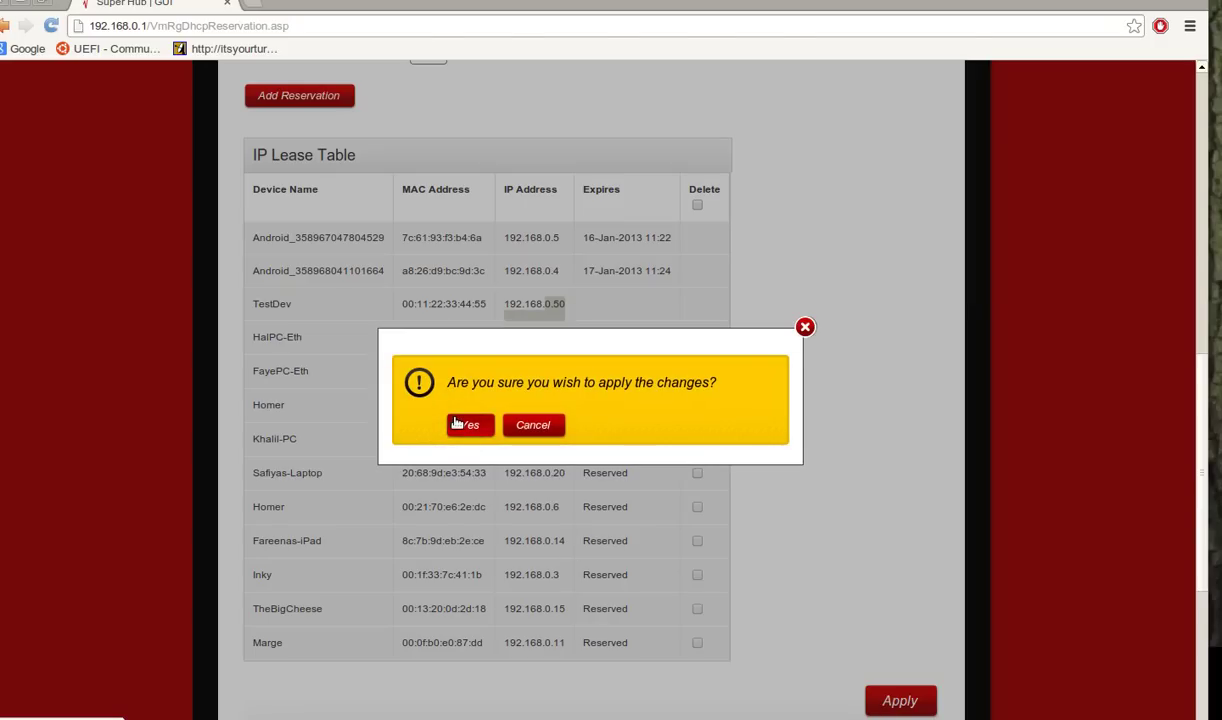
{"action": "left_click", "coordinate": [456, 422]}
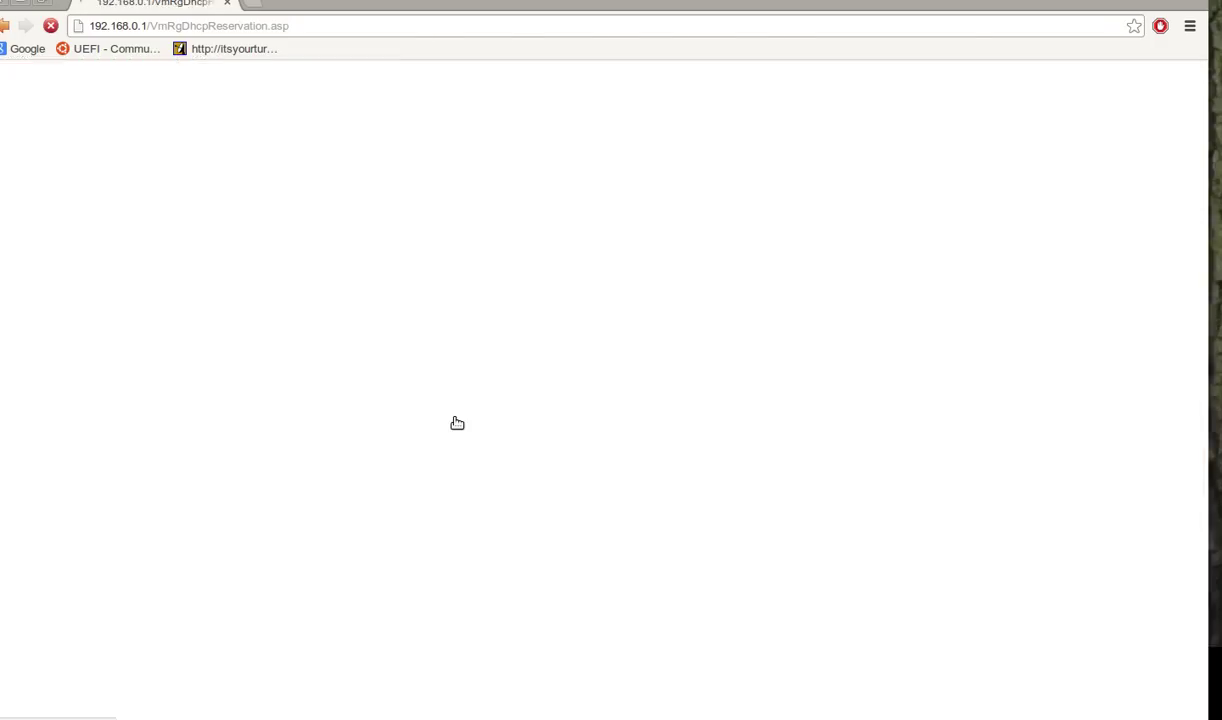
Scroll through the reloaded IP Lease Table to confirm TestDev is Reserved at 192.168.0.50.
{"action": "scroll", "coordinate": [697, 432], "scroll_direction": "down", "scroll_amount": 8}
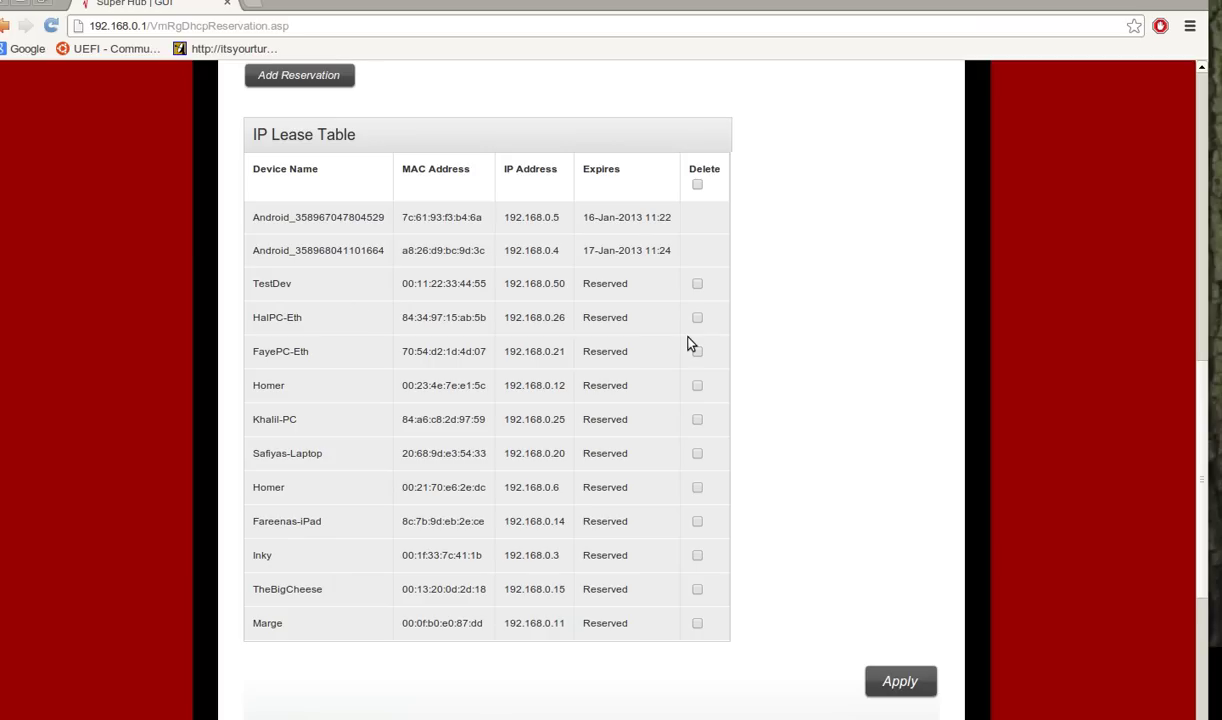
{"action": "scroll", "coordinate": [499, 210], "scroll_direction": "up", "scroll_amount": 2}
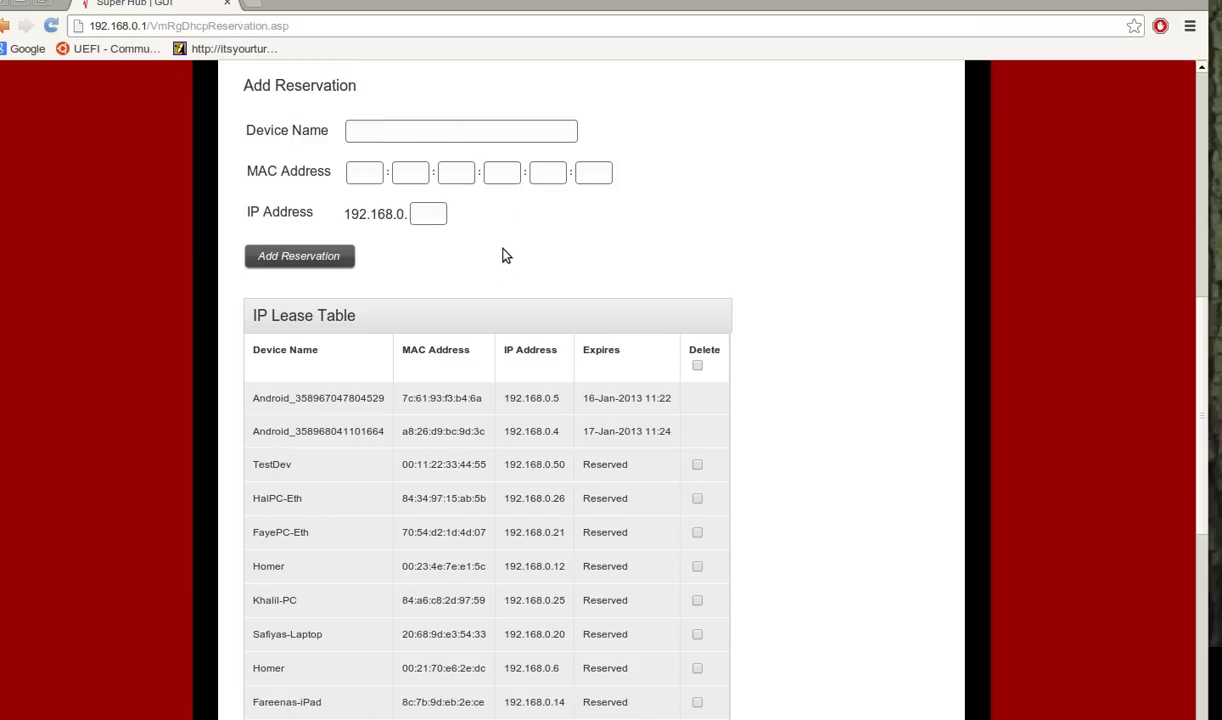
{"action": "scroll", "coordinate": [505, 256], "scroll_direction": "down", "scroll_amount": 5}
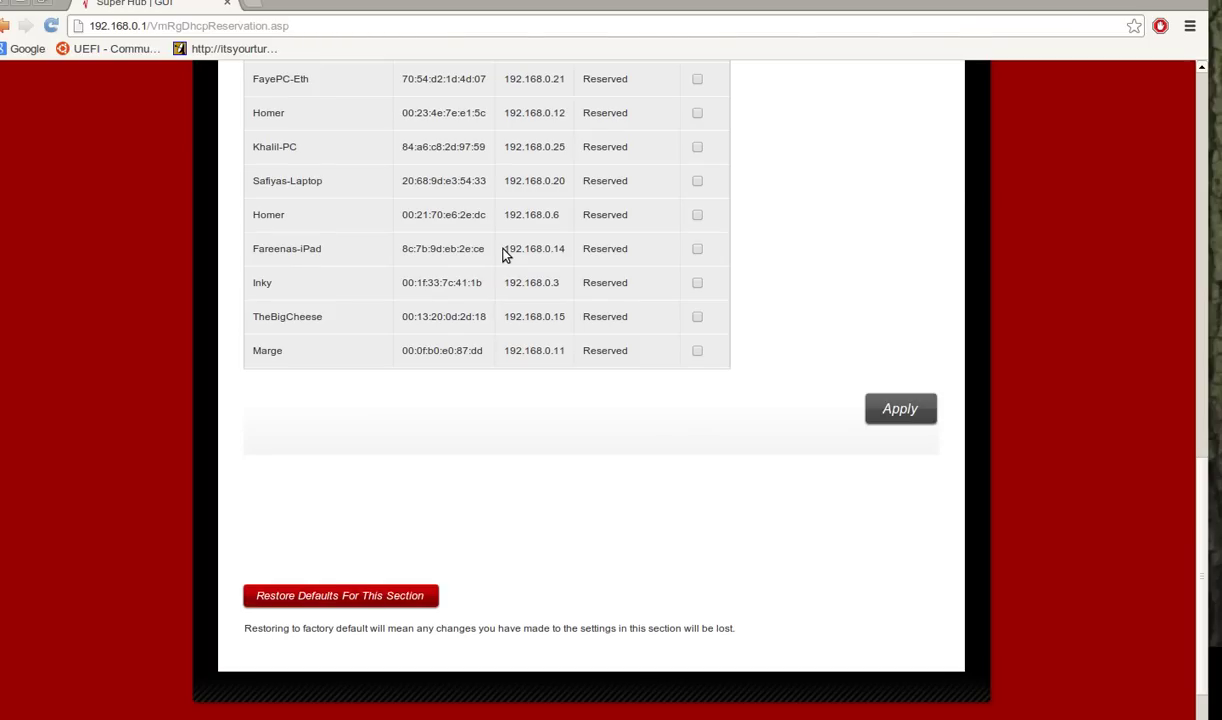
{"action": "scroll", "coordinate": [505, 256], "scroll_direction": "up", "scroll_amount": 5}
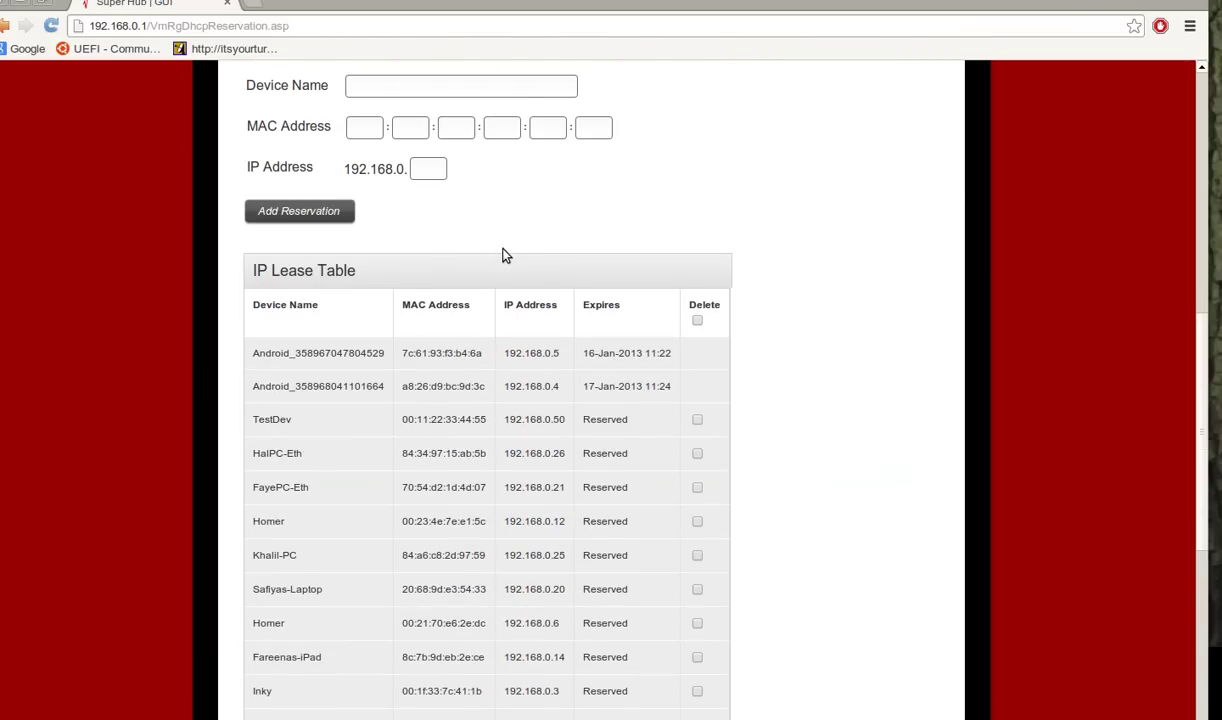
Mark the TestDev row for deletion, apply, and confirm the change with Yes.
{"action": "scroll", "coordinate": [505, 256], "scroll_direction": "down", "scroll_amount": 3}
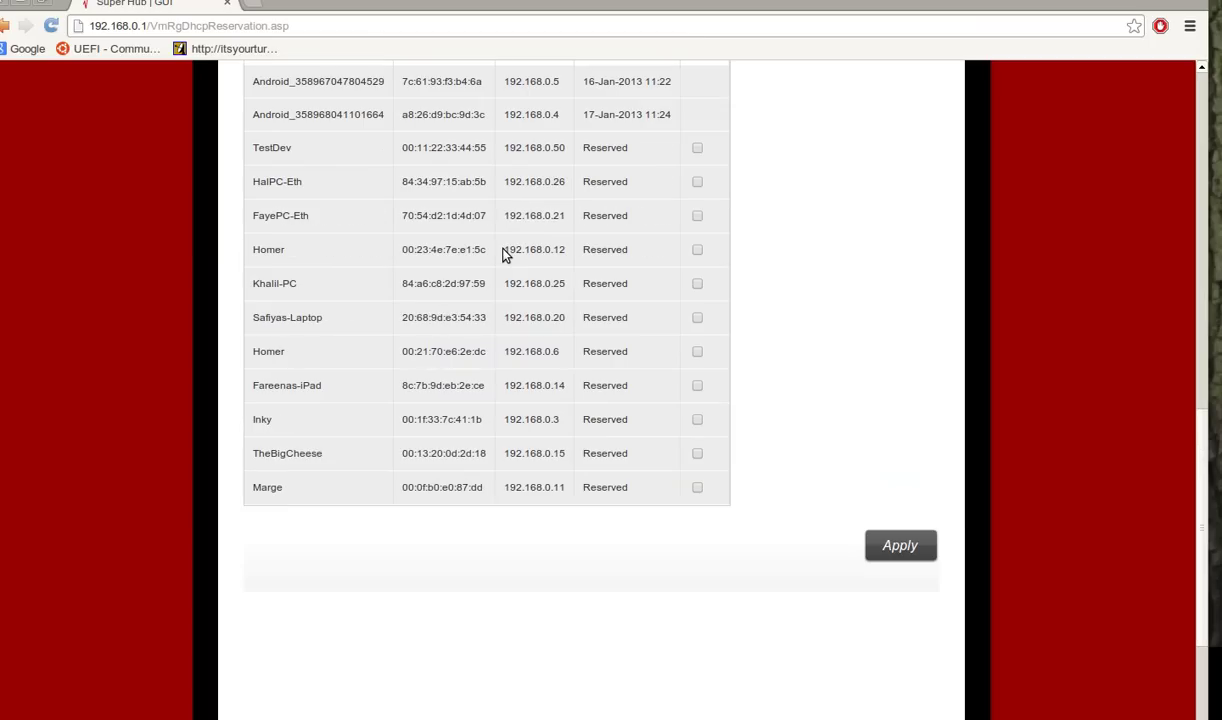
{"action": "left_click", "coordinate": [697, 148]}
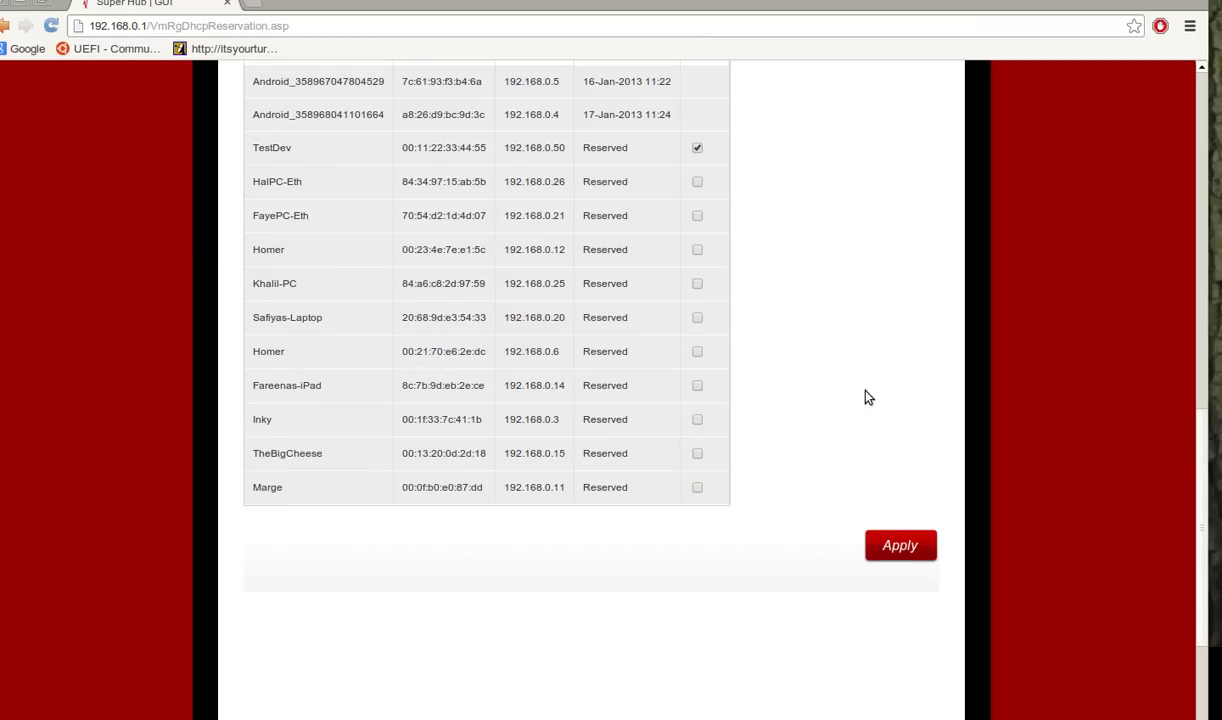
{"action": "left_click", "coordinate": [901, 536]}
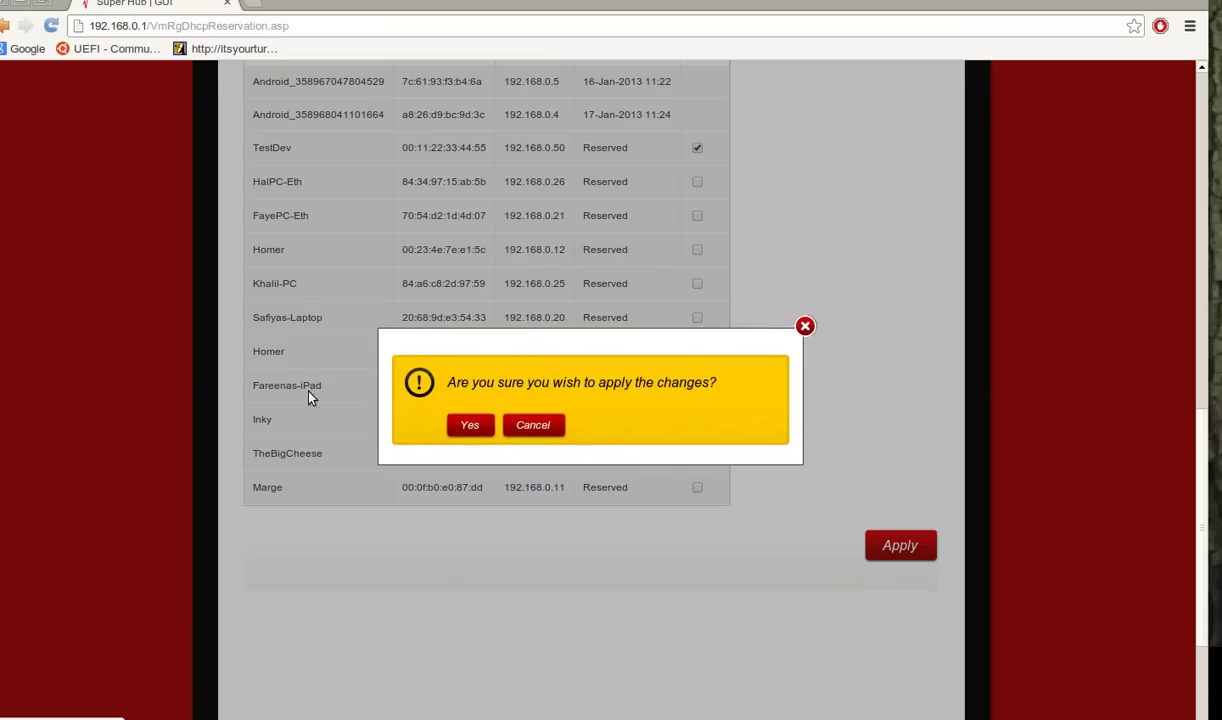
{"action": "left_click", "coordinate": [470, 425]}
Scroll the IP Lease Table to confirm TestDev is gone and HalPC-Eth now comes first.
{"action": "scroll", "coordinate": [753, 210], "scroll_direction": "down", "scroll_amount": 5}
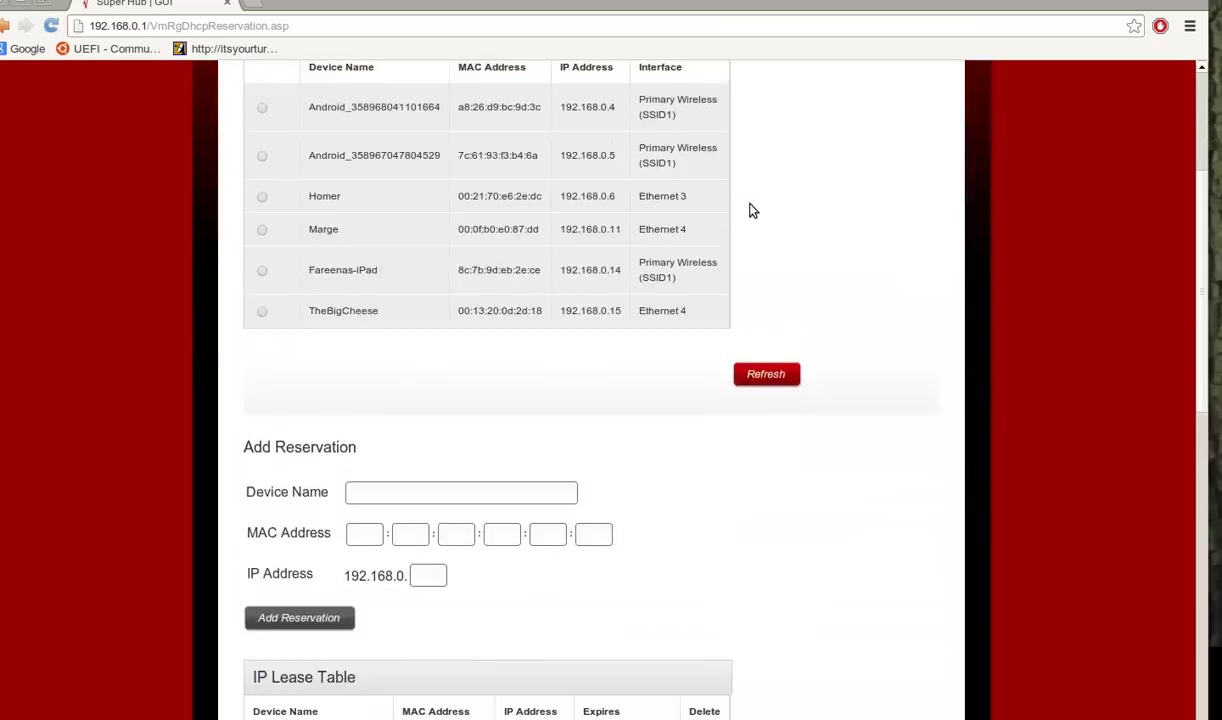
{"action": "scroll", "coordinate": [753, 210], "scroll_direction": "down", "scroll_amount": 3}
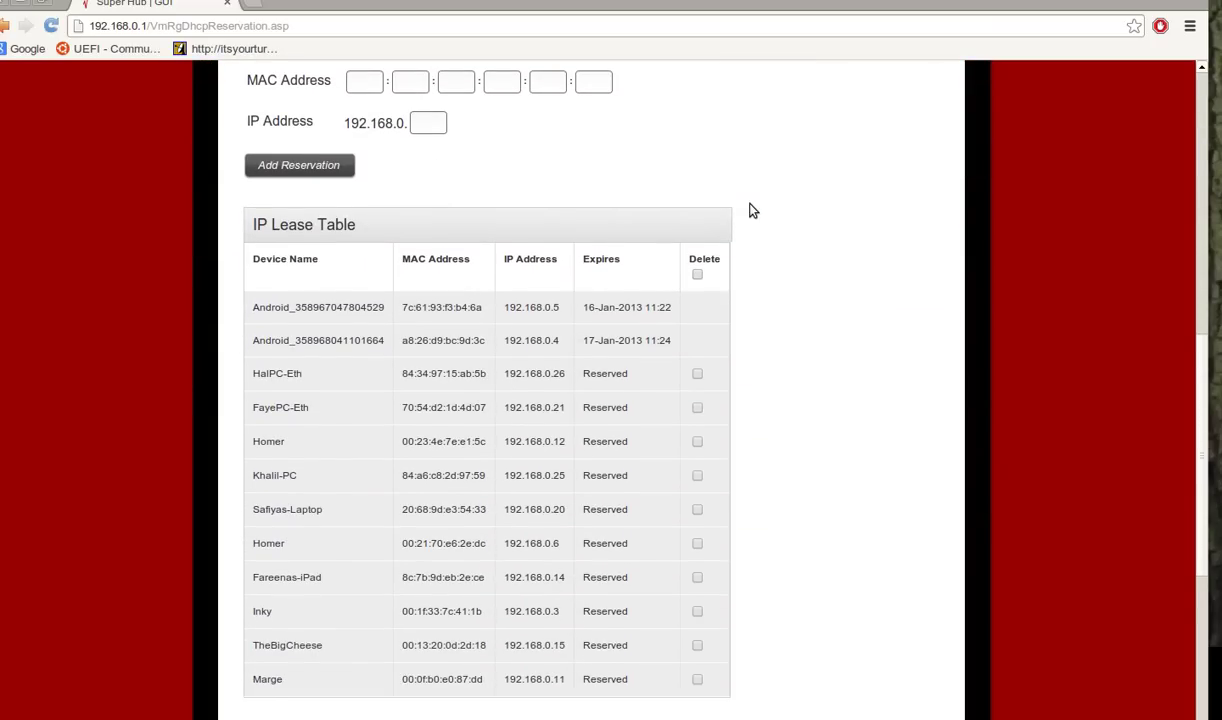
{"action": "scroll", "coordinate": [753, 210], "scroll_direction": "down", "scroll_amount": 1}
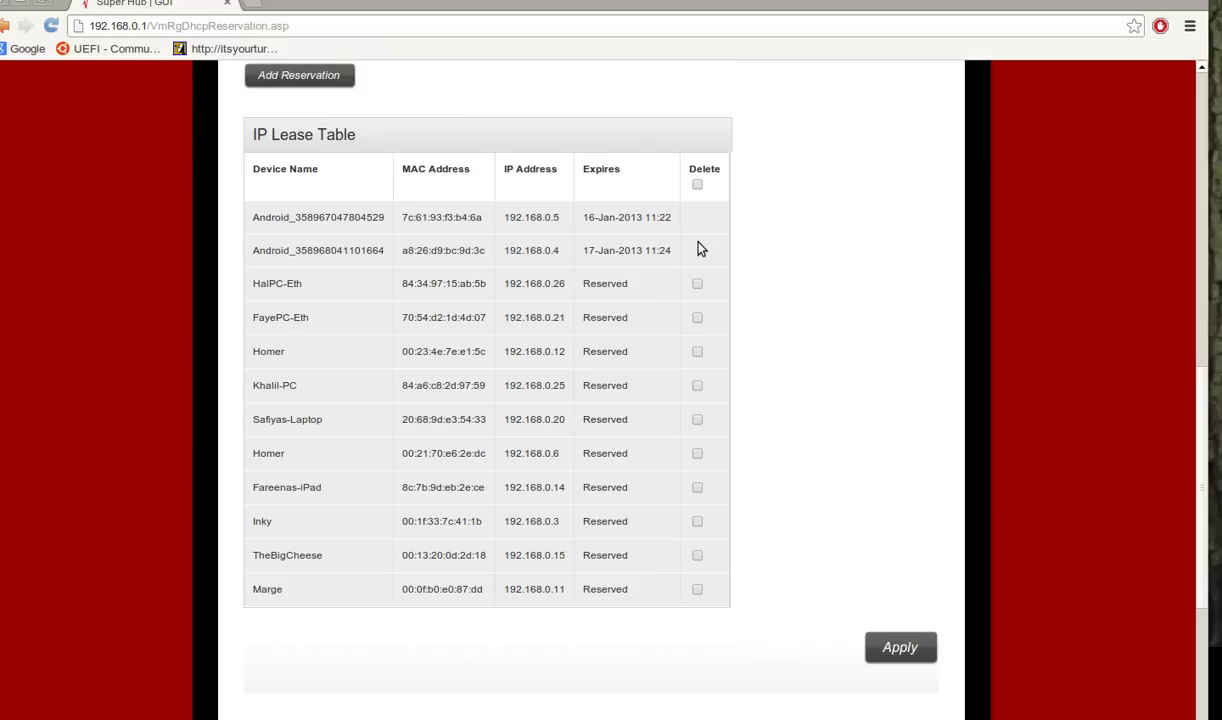